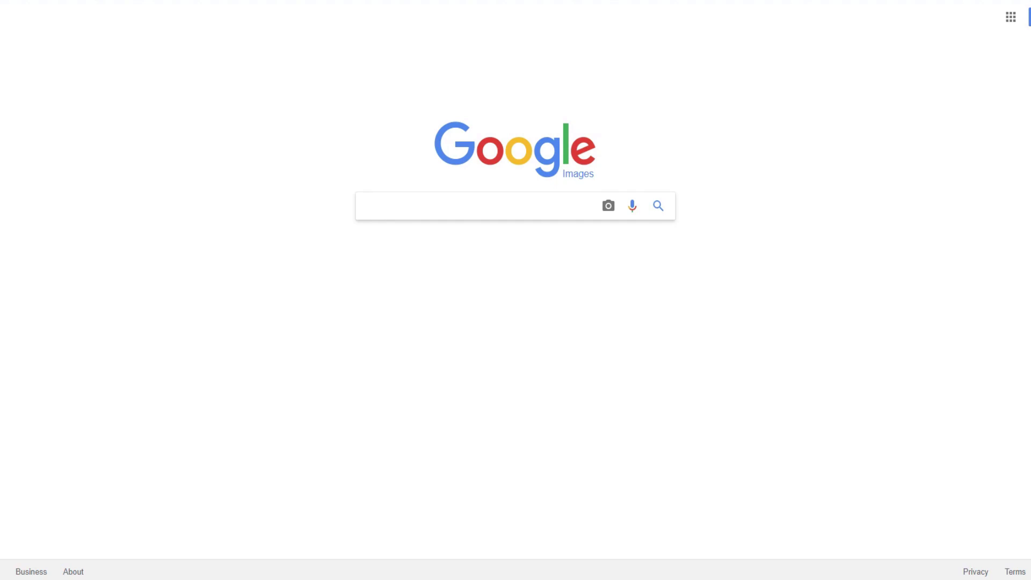
Search Google Images for 'for sale' and preview a distressed stencil and a grunge For Sale stamp.
text(for sale)
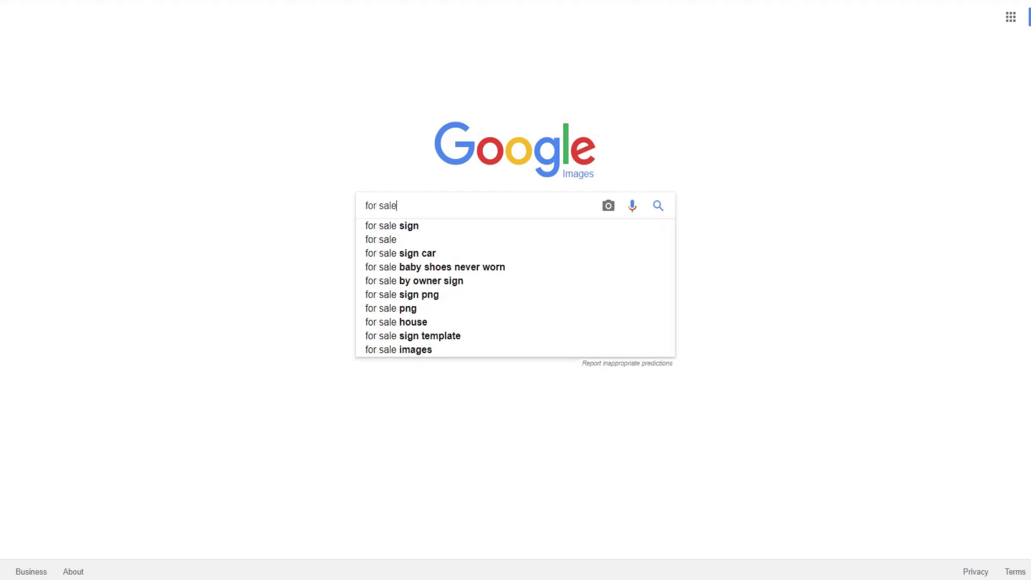
key(Return)
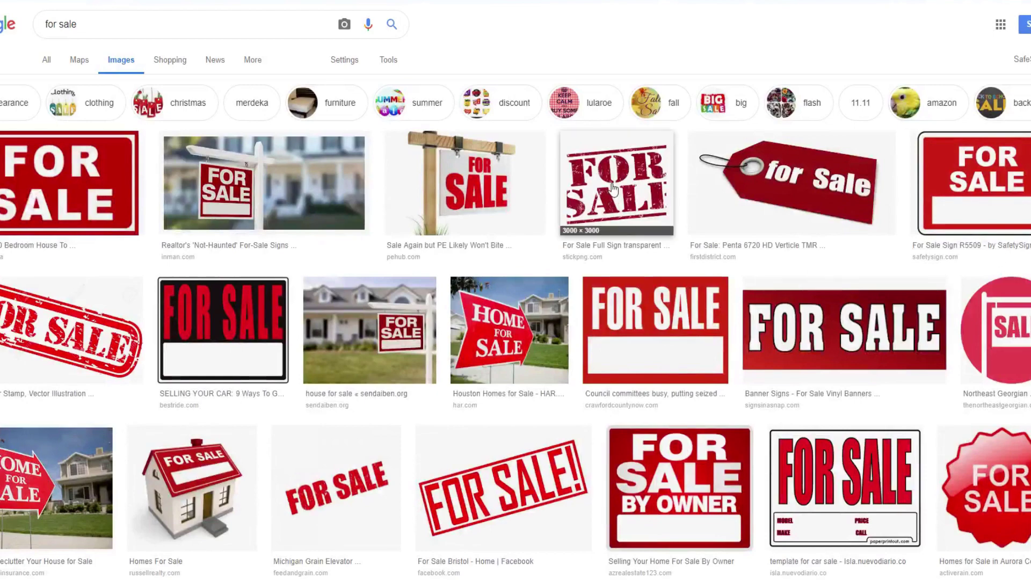
click(615, 199)
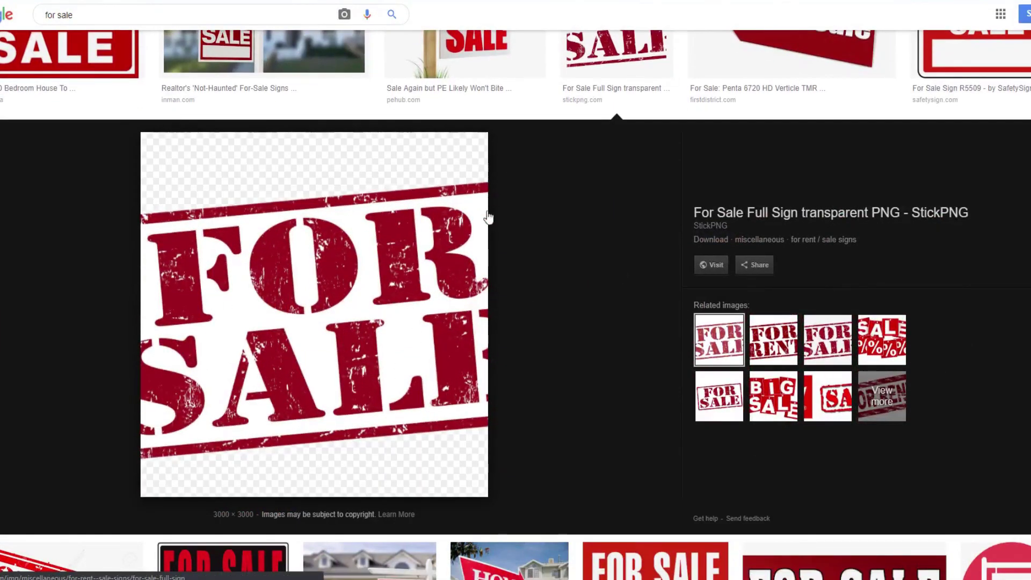
scroll(482, 334, down, 5)
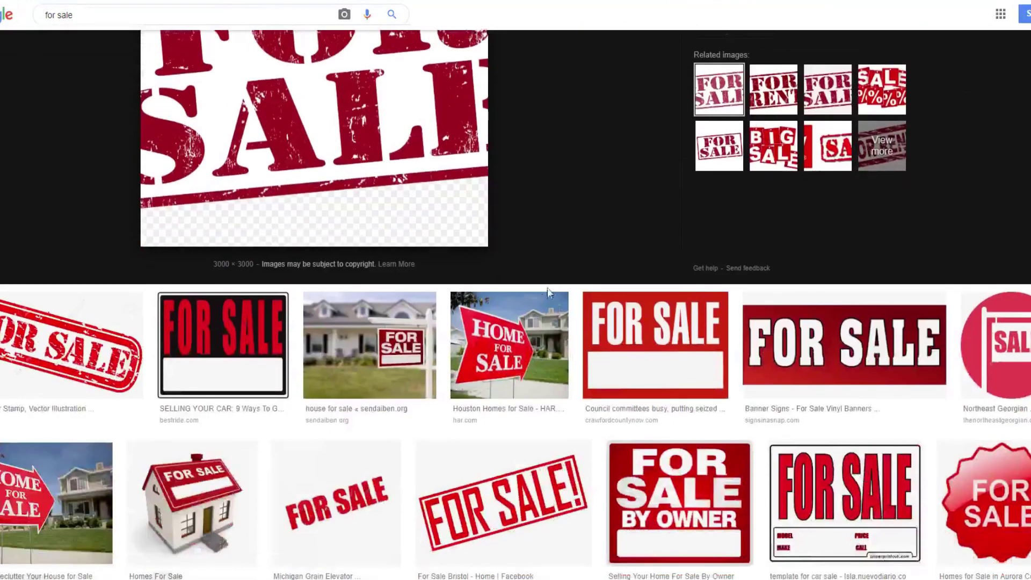
click(83, 365)
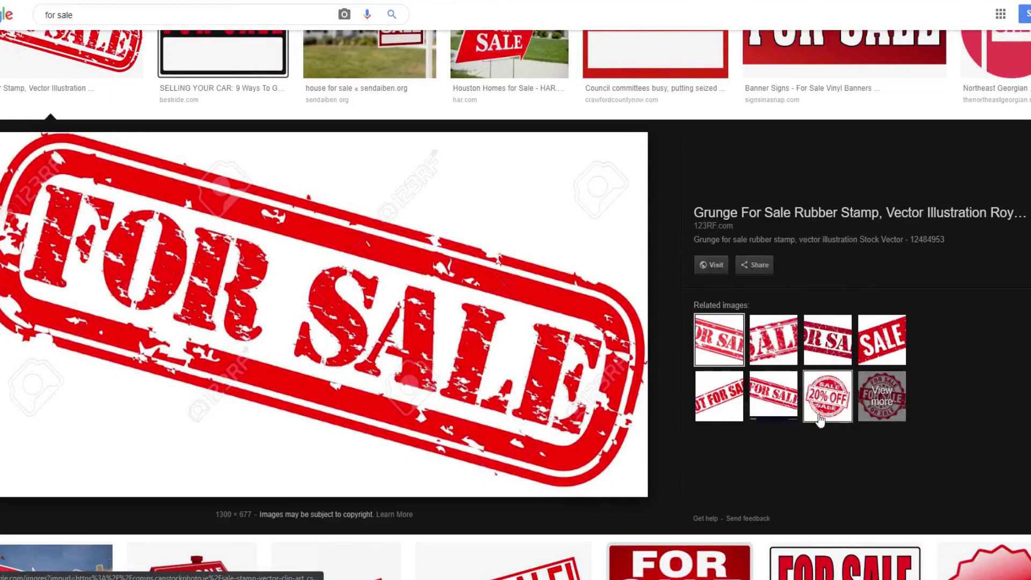
Preview the 20% OFF sale stamp and the weathered red Sale rubber stamp images.
click(828, 398)
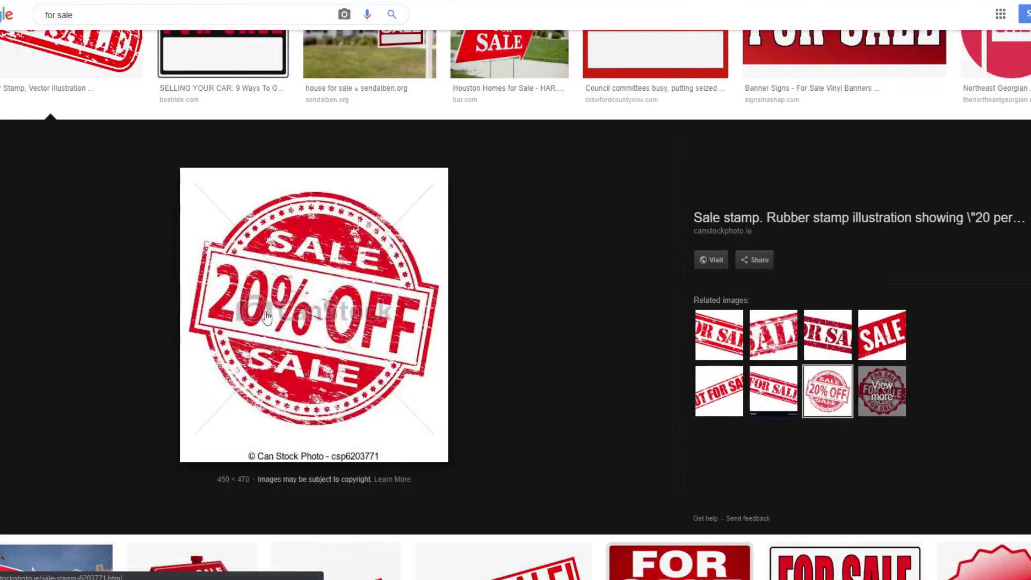
scroll(518, 363, down, 2)
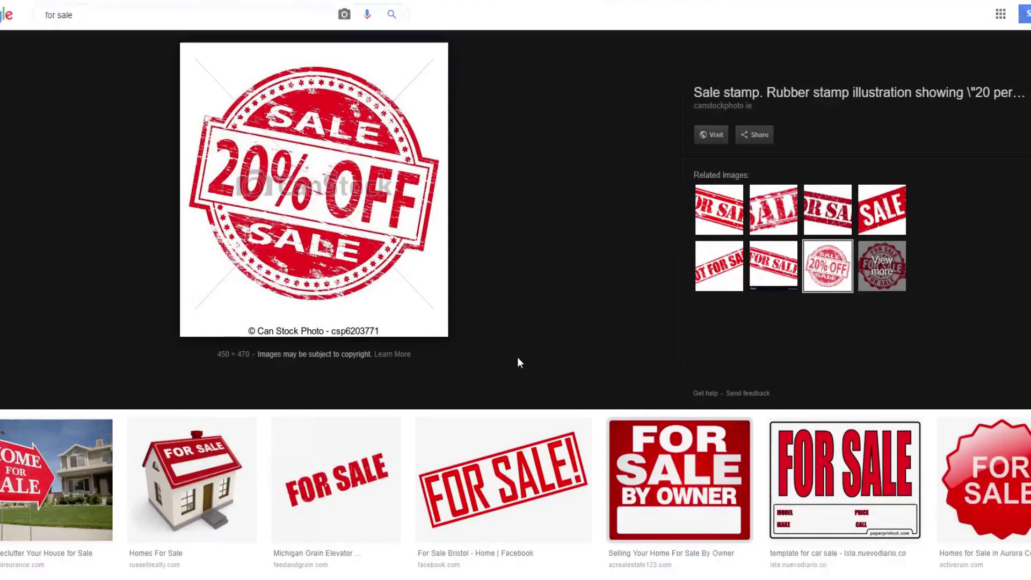
scroll(537, 338, up, 1)
click(781, 280)
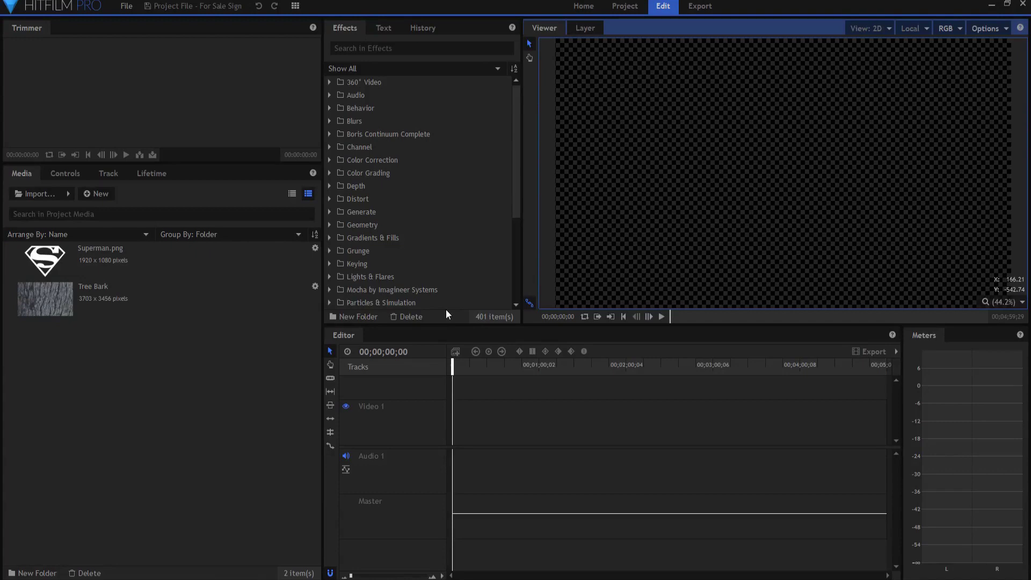
Create a new composite shot named 'FOR SALE' with a duration of 00;00;10;00.
click(97, 194)
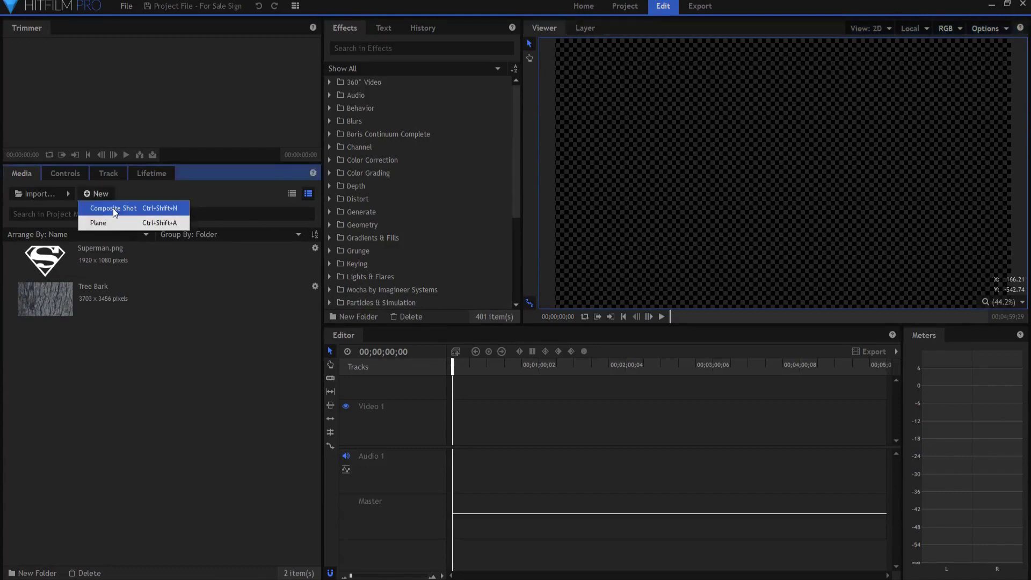
click(115, 212)
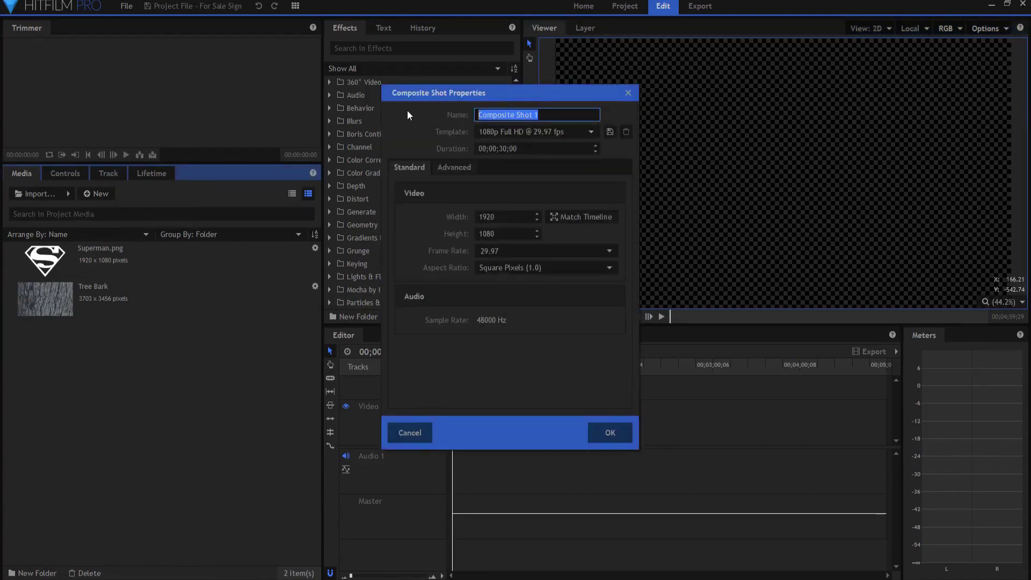
text(FOR SALE)
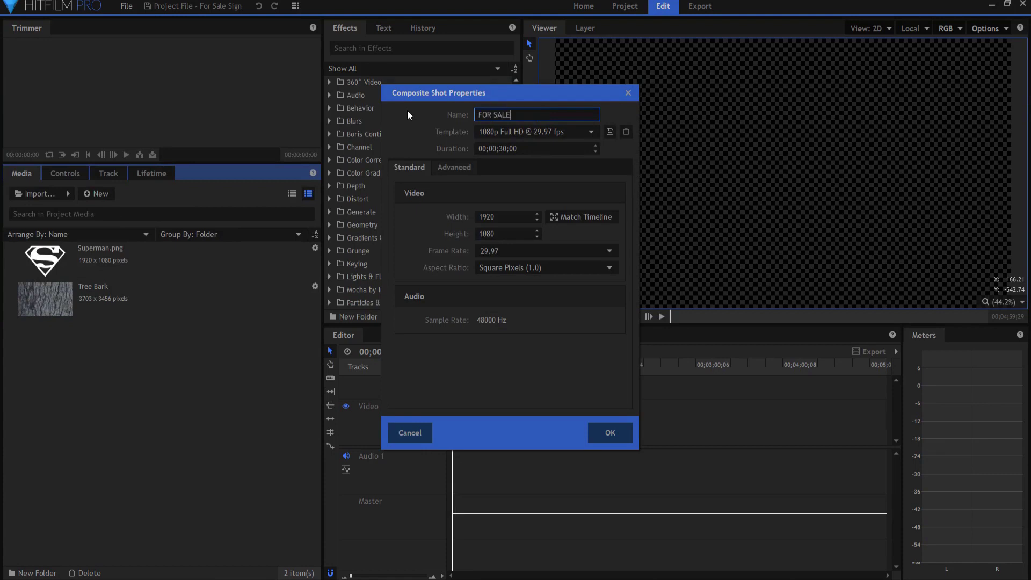
double_click(503, 148)
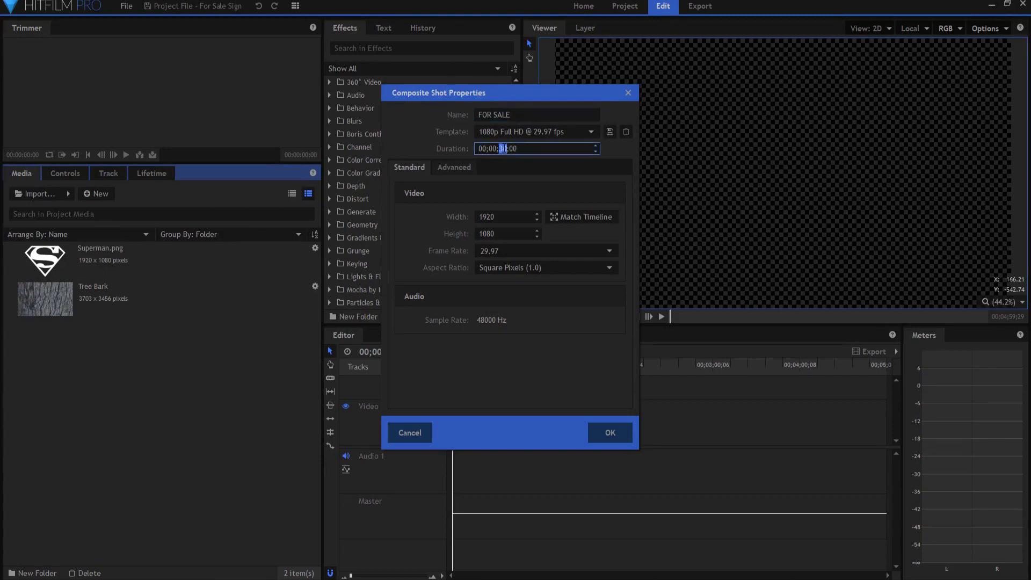
text(10)
click(503, 148)
click(620, 437)
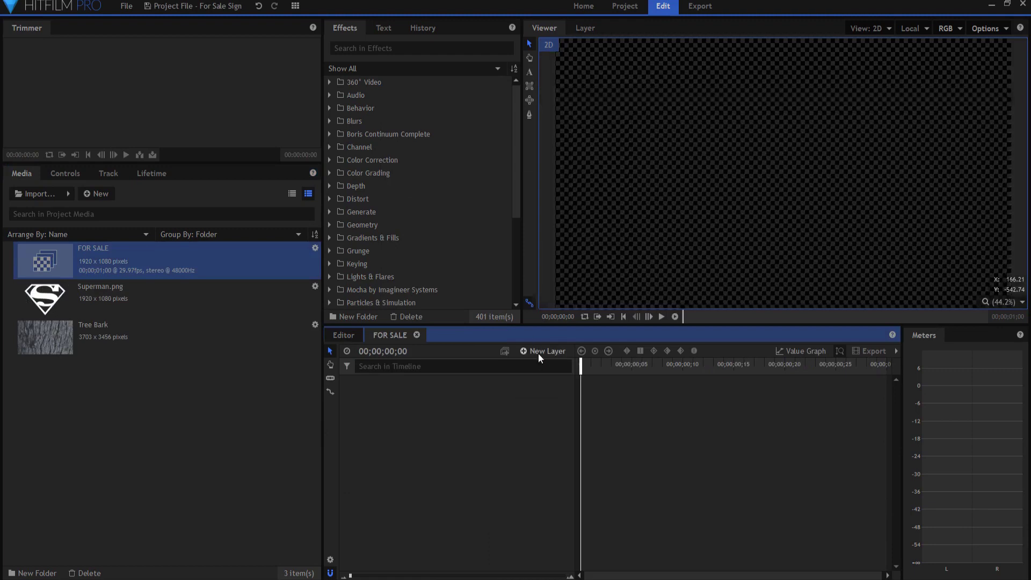
Add a text layer reading 'FOR' and 'SALE' on two lines in the frame centre.
click(537, 350)
click(539, 383)
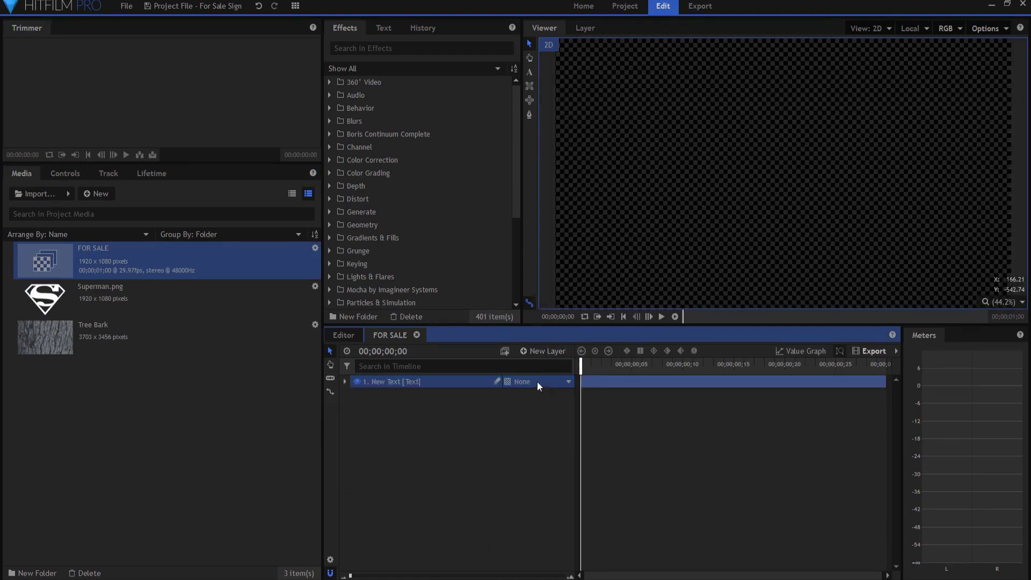
click(531, 72)
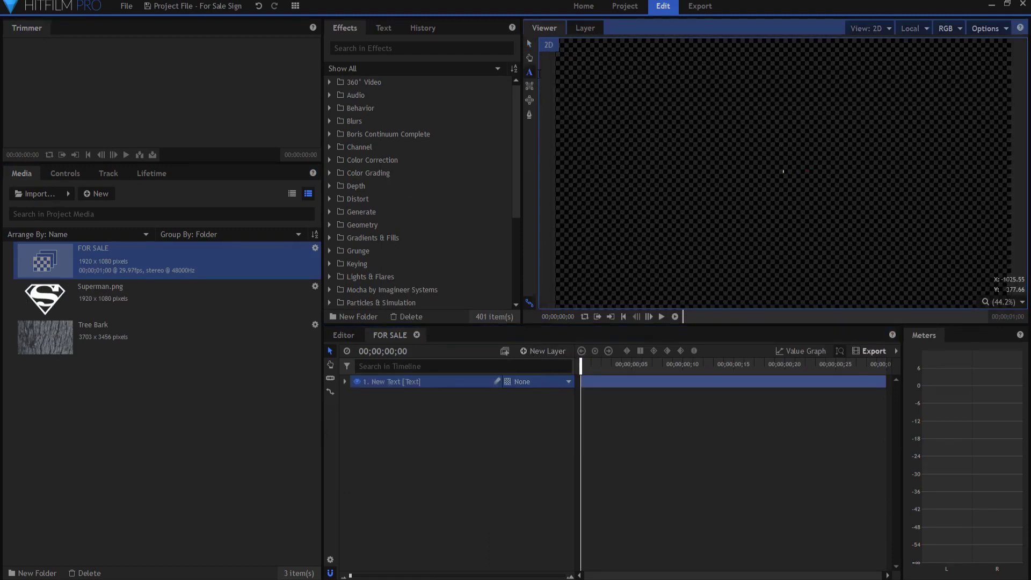
click(781, 168)
text(FOR)
key(Return)
text(SALE)
Format the text as Stencil Std Bold, size 388, with 0.7 line spacing.
click(530, 43)
click(384, 26)
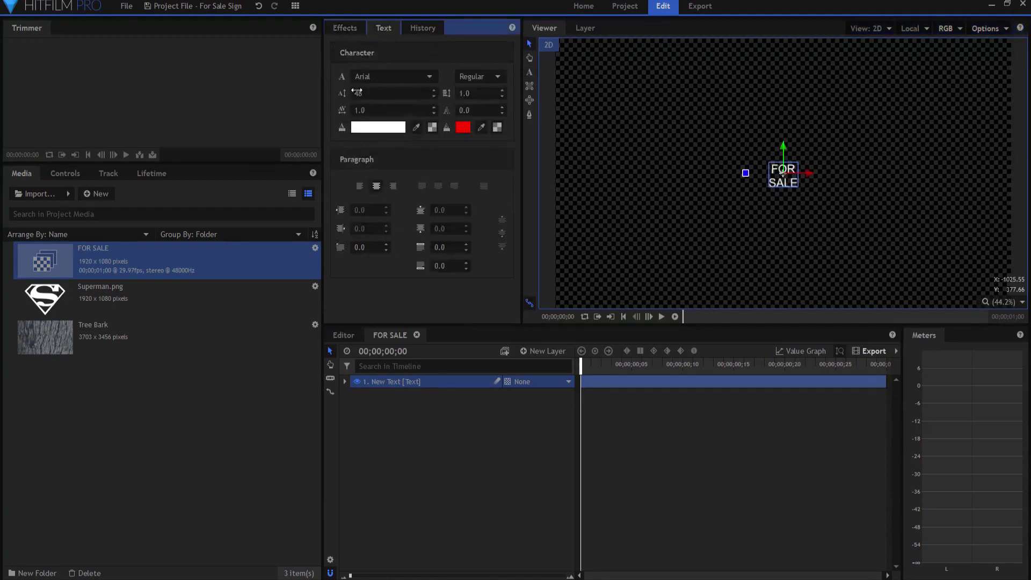
mouse_move(365, 98)
mouse_down()
mouse_move(376, 96)
mouse_move(354, 91)
mouse_up()
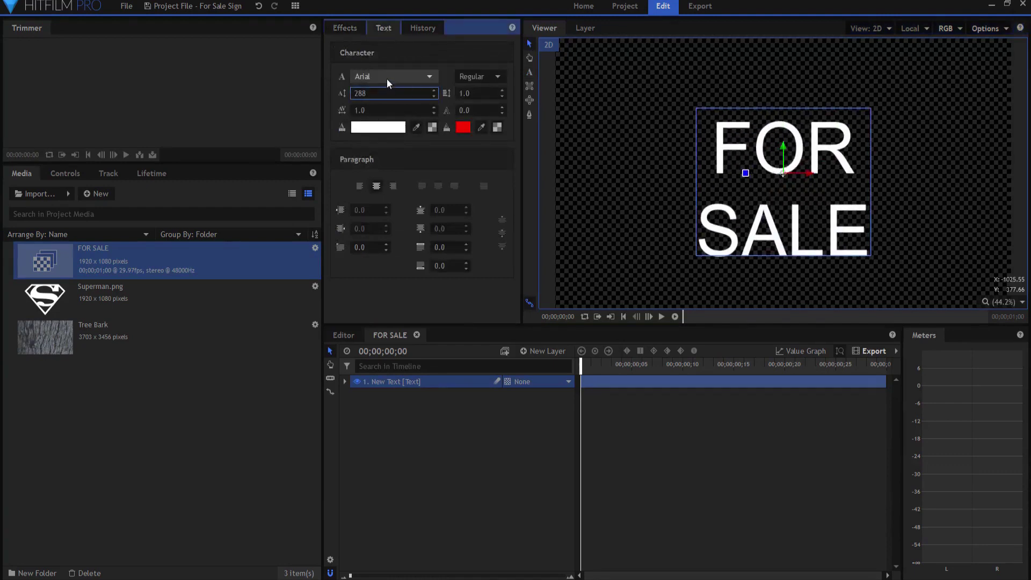
click(422, 76)
drag(483, 104, 476, 268)
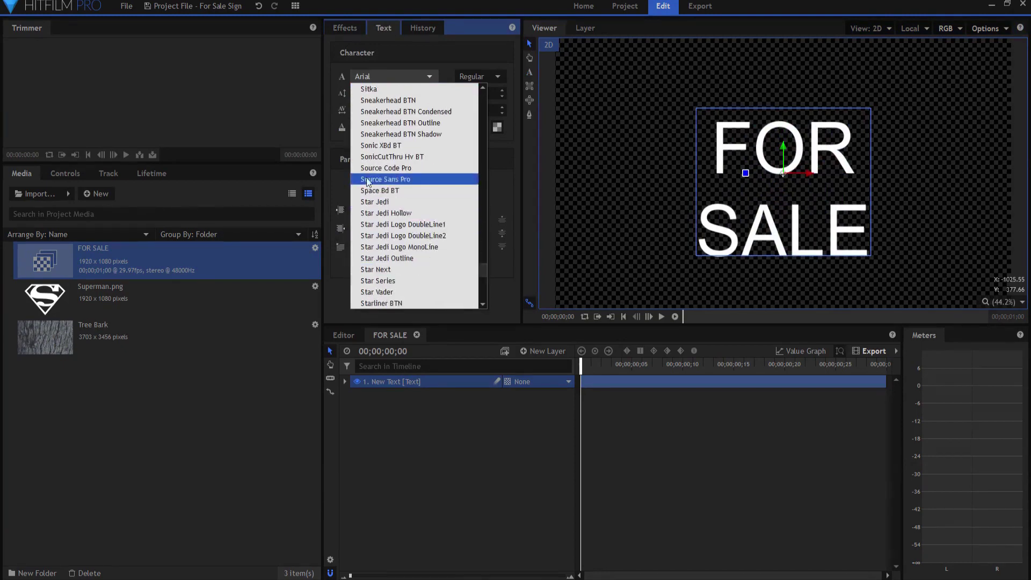
scroll(381, 234, down, 3)
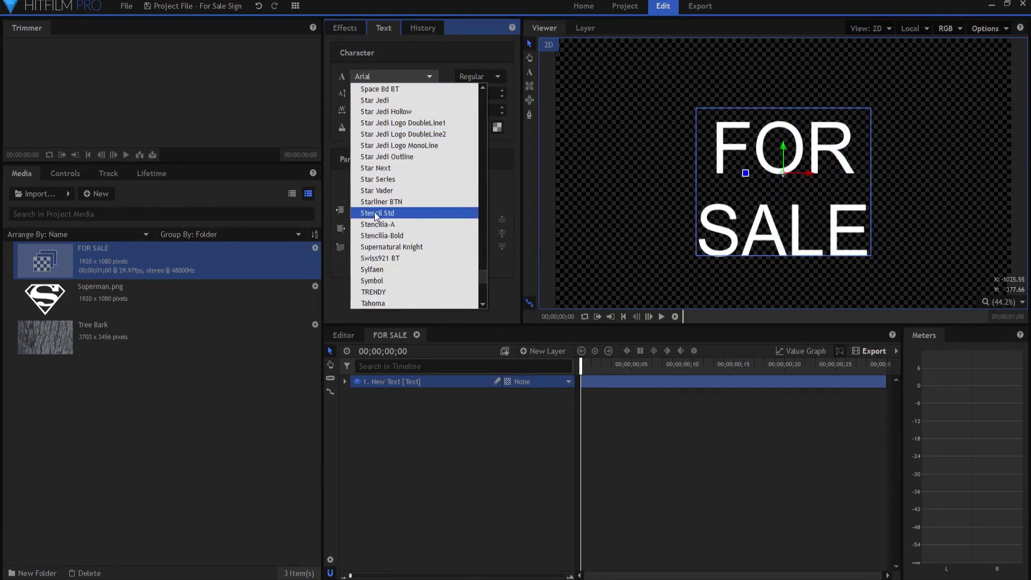
click(380, 214)
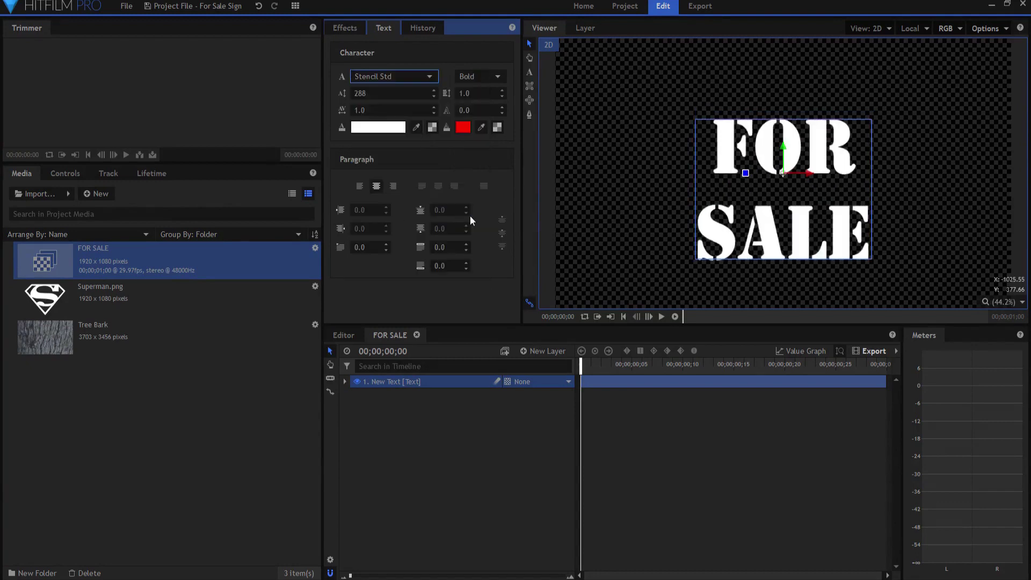
click(503, 95)
click(503, 95)
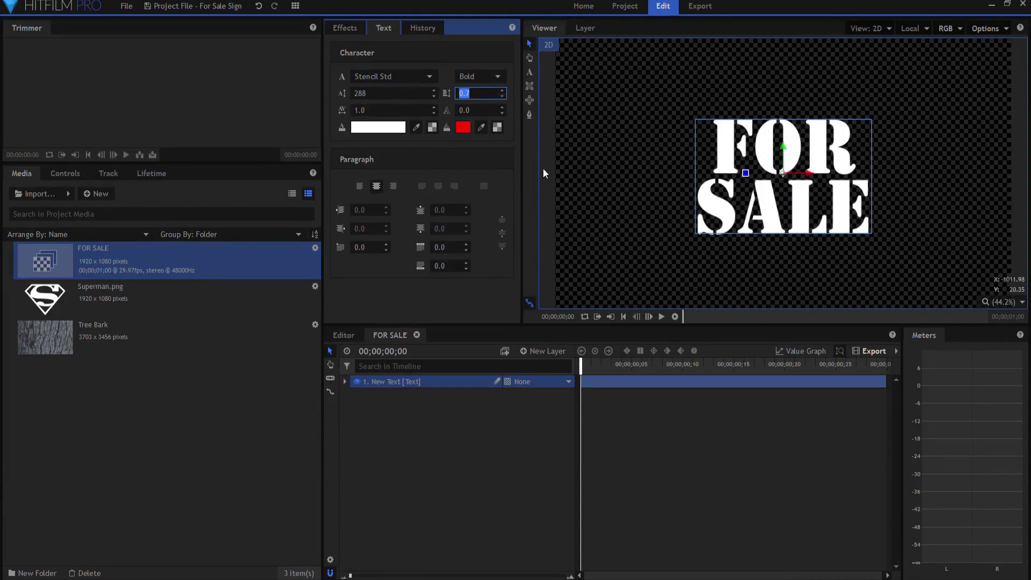
drag(367, 91, 371, 96)
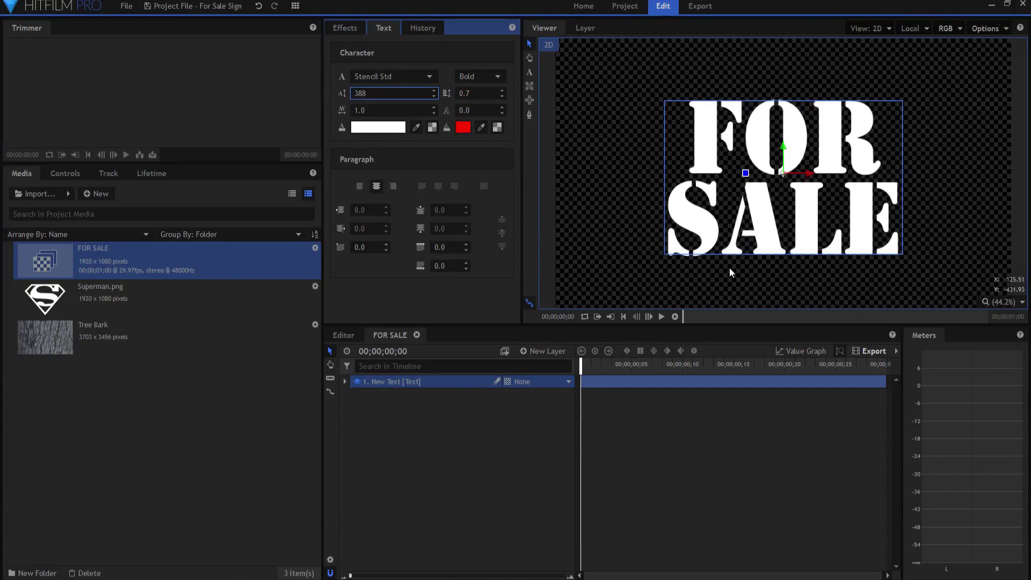
Add a new white plane layer to the shot.
click(540, 350)
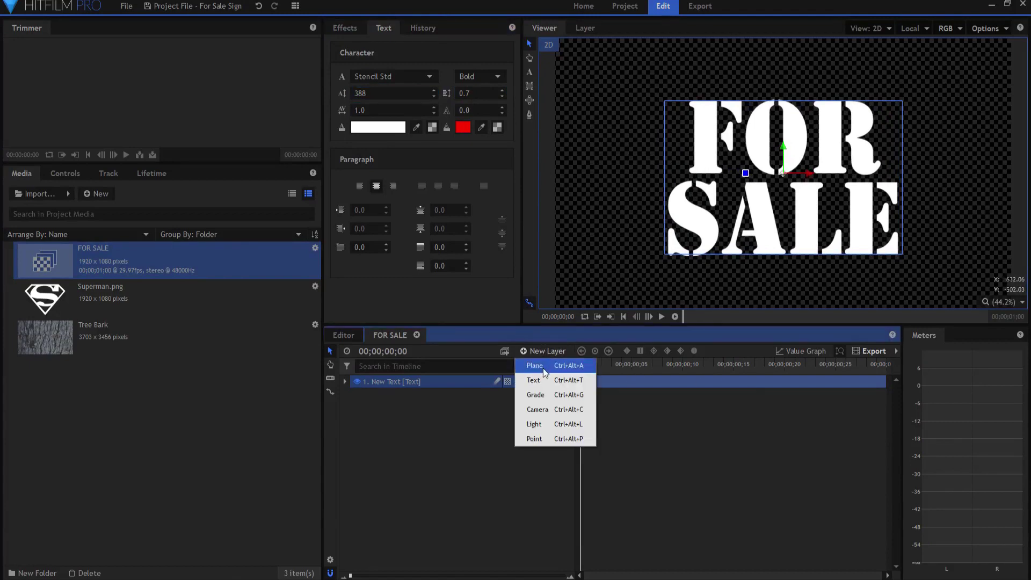
click(543, 368)
click(555, 302)
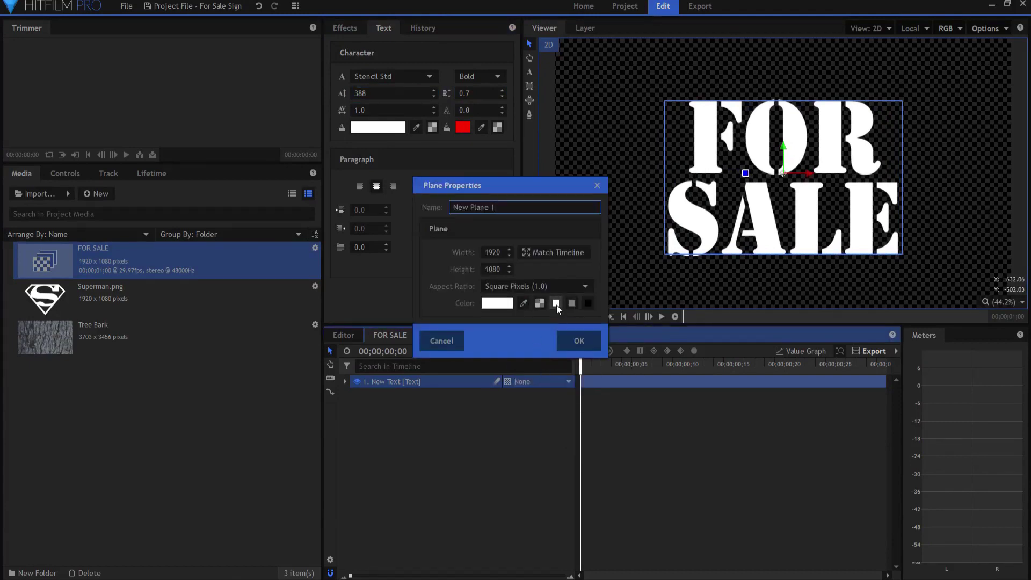
click(580, 341)
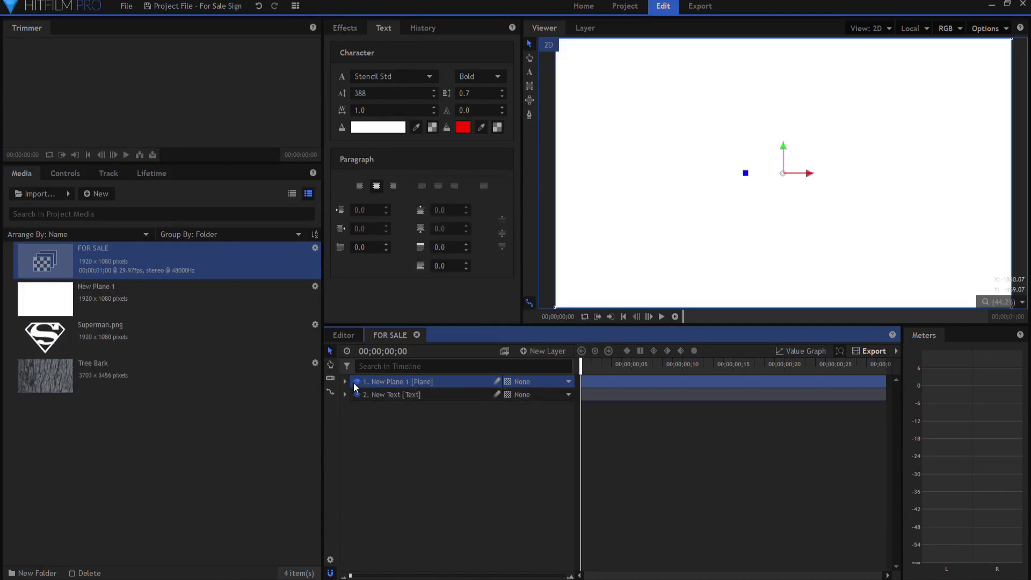
Draw a rectangle mask on the plane framing the FOR SALE text, then show the plane again.
click(357, 381)
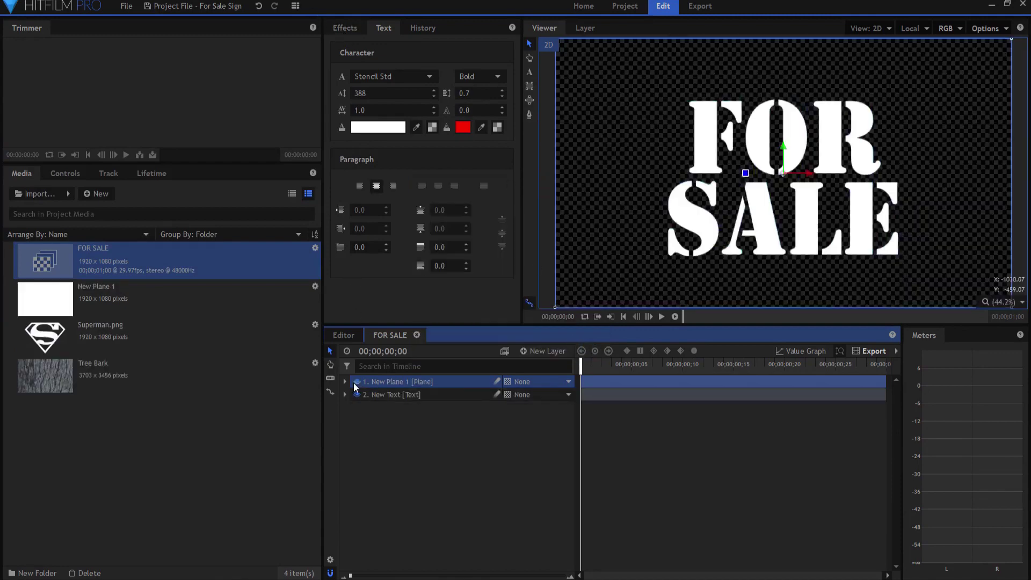
click(530, 85)
click(530, 84)
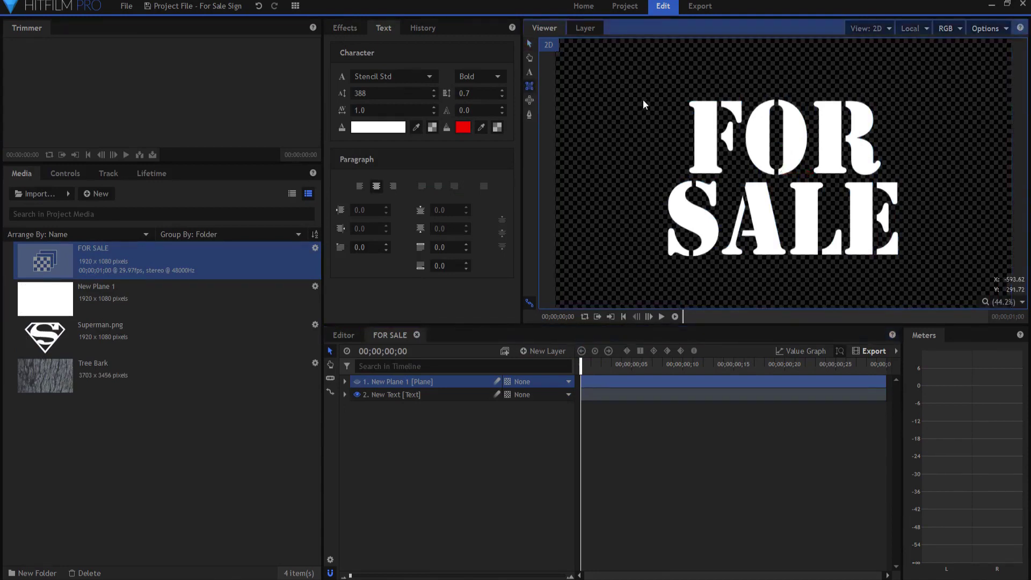
drag(661, 92, 907, 267)
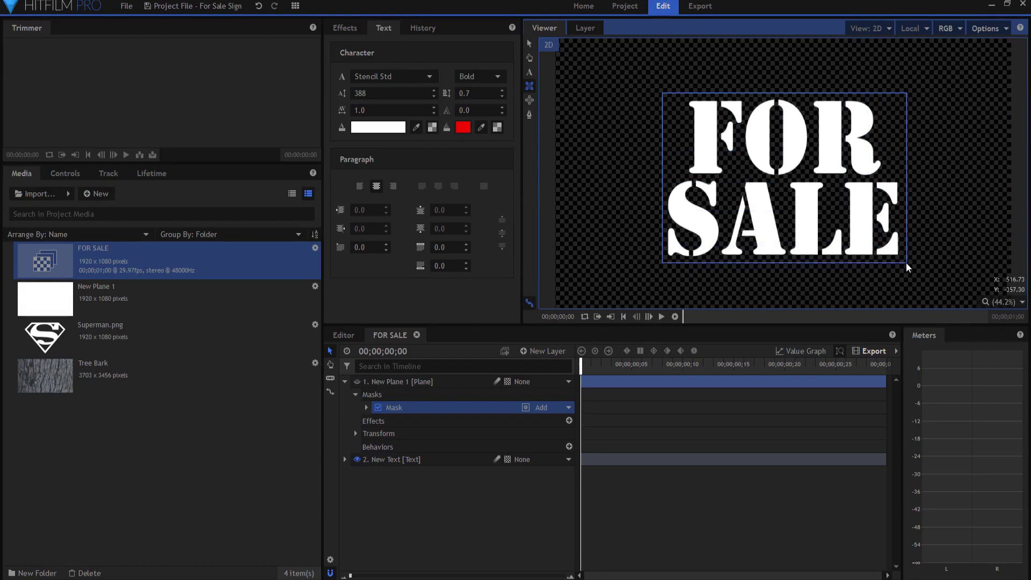
drag(907, 266, 905, 263)
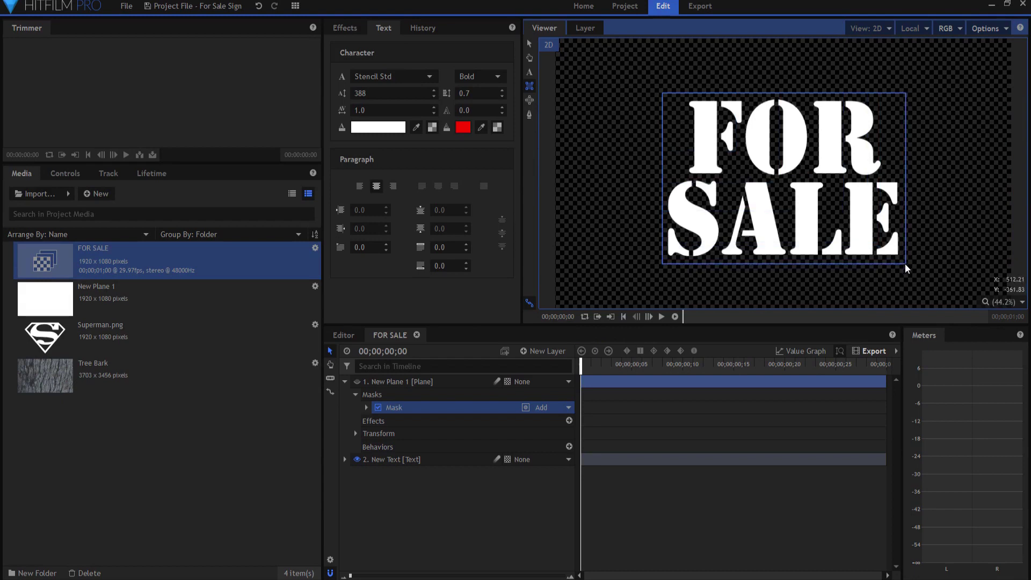
click(356, 382)
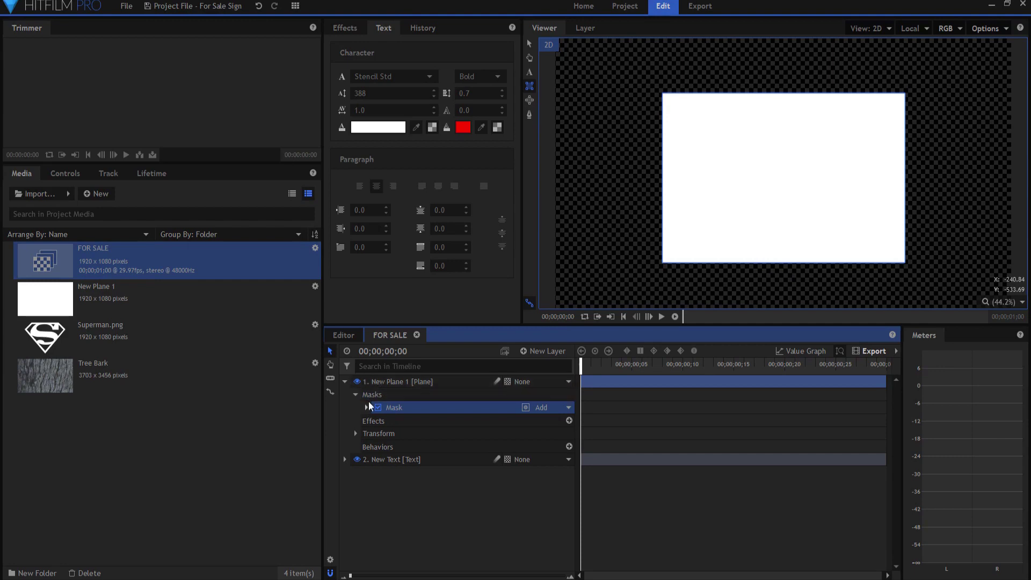
Duplicate the plane's mask and set the copy's blend mode to Subtract.
right_click(400, 407)
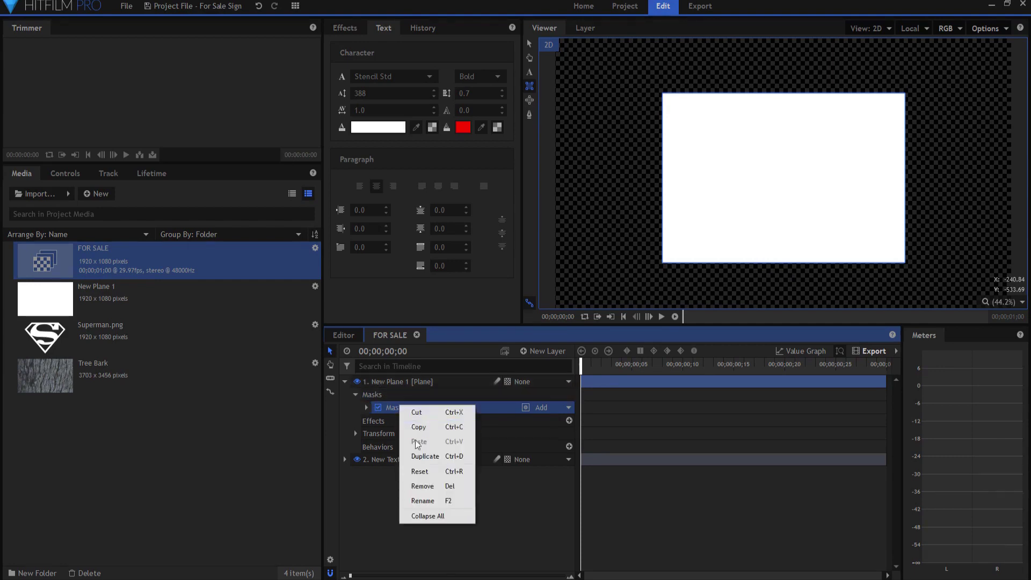
click(423, 456)
click(555, 421)
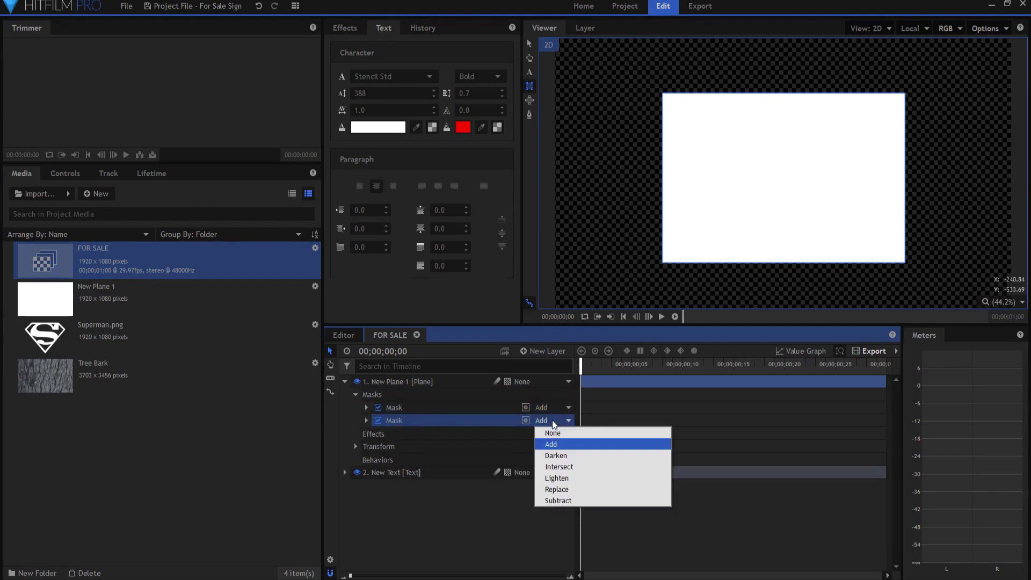
click(569, 501)
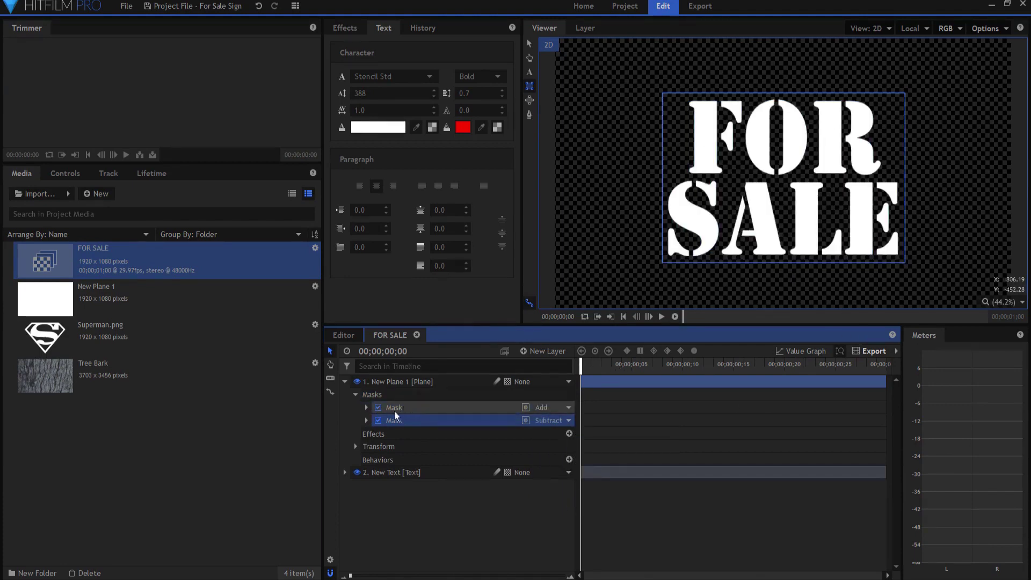
Expand the first mask's shape outward by 47 px to form the border.
click(366, 407)
click(377, 420)
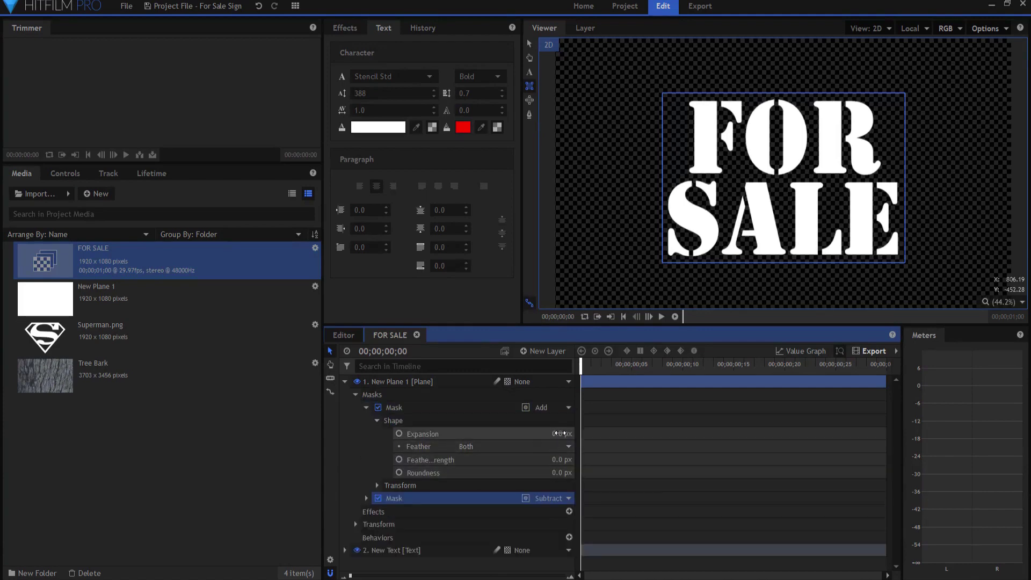
drag(561, 434, 591, 433)
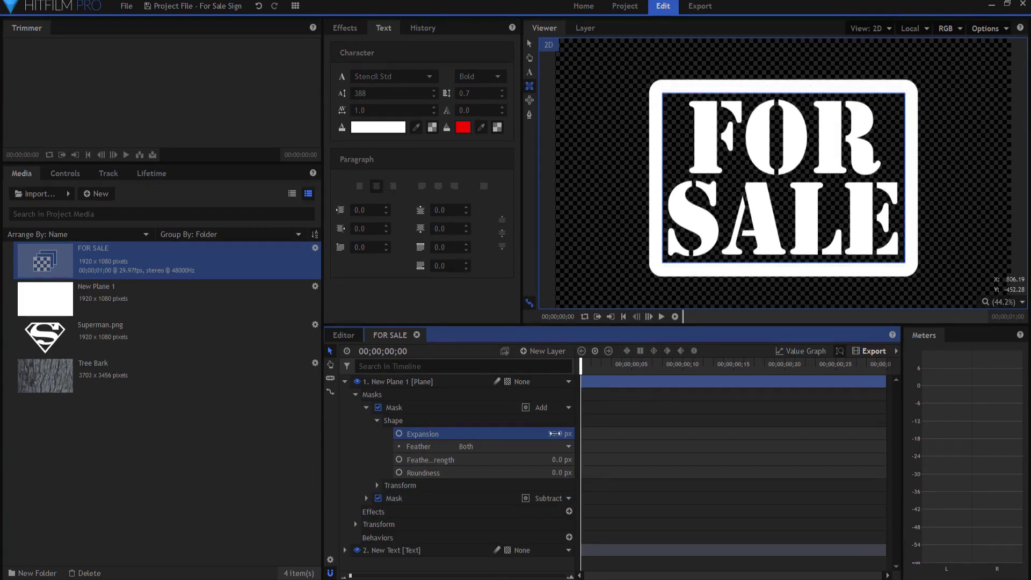
Add a New Point layer and parent the plane and text layers to it.
click(345, 382)
click(555, 492)
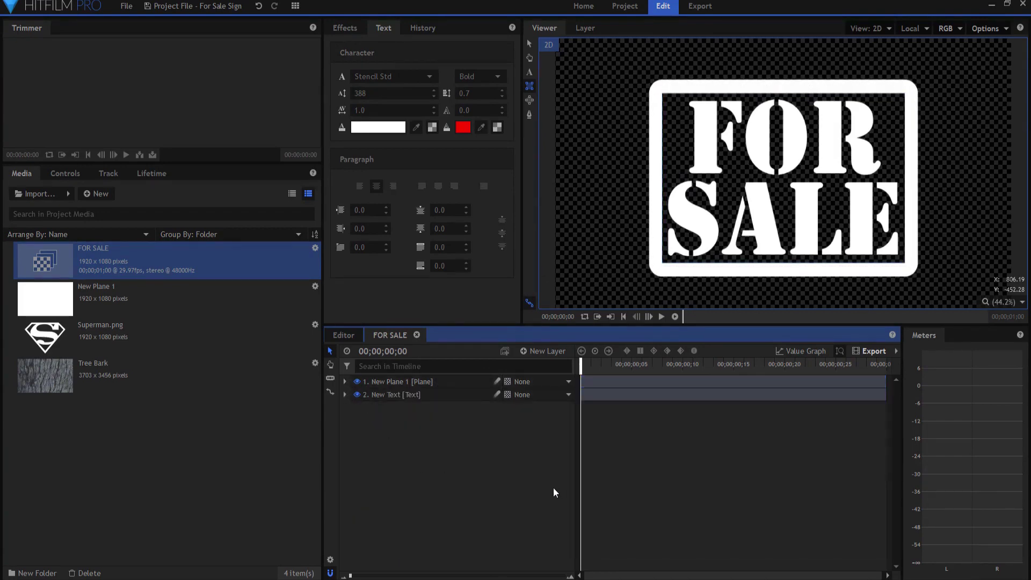
click(537, 352)
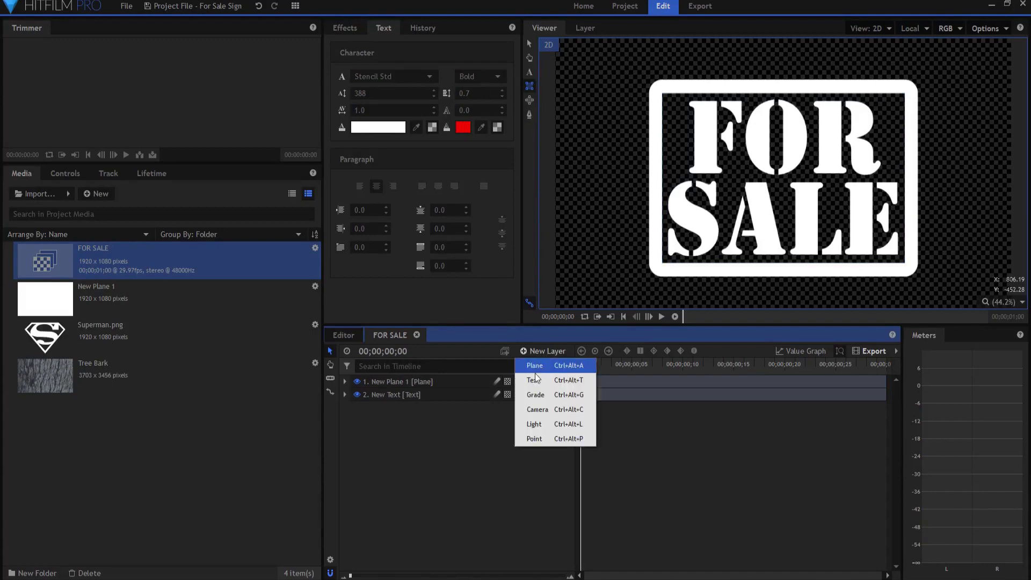
click(535, 438)
drag(379, 408, 376, 395)
click(537, 395)
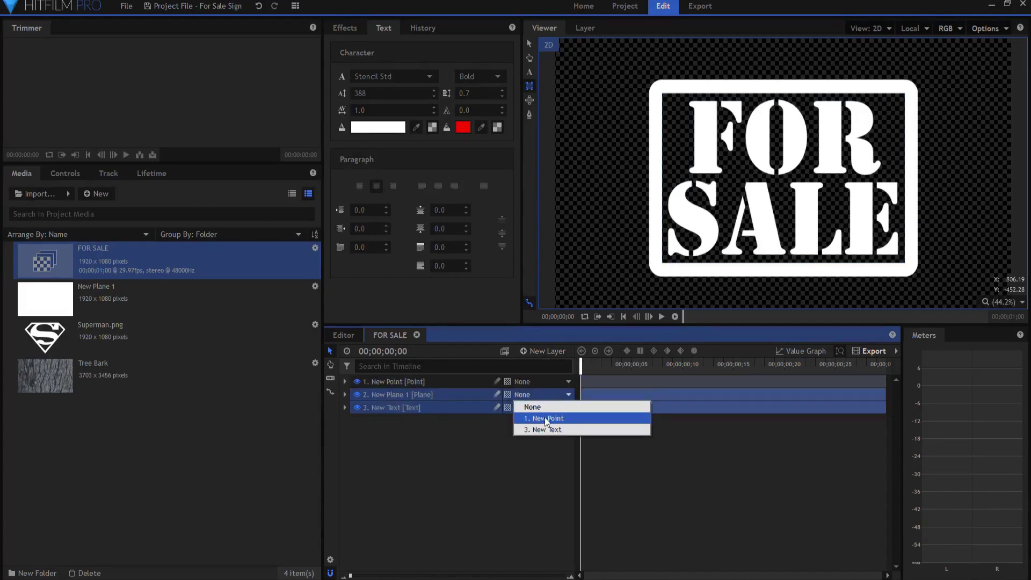
click(547, 418)
Rotate the New Point layer to -5° and set its position to 0.0, 27.0.
click(400, 382)
click(344, 382)
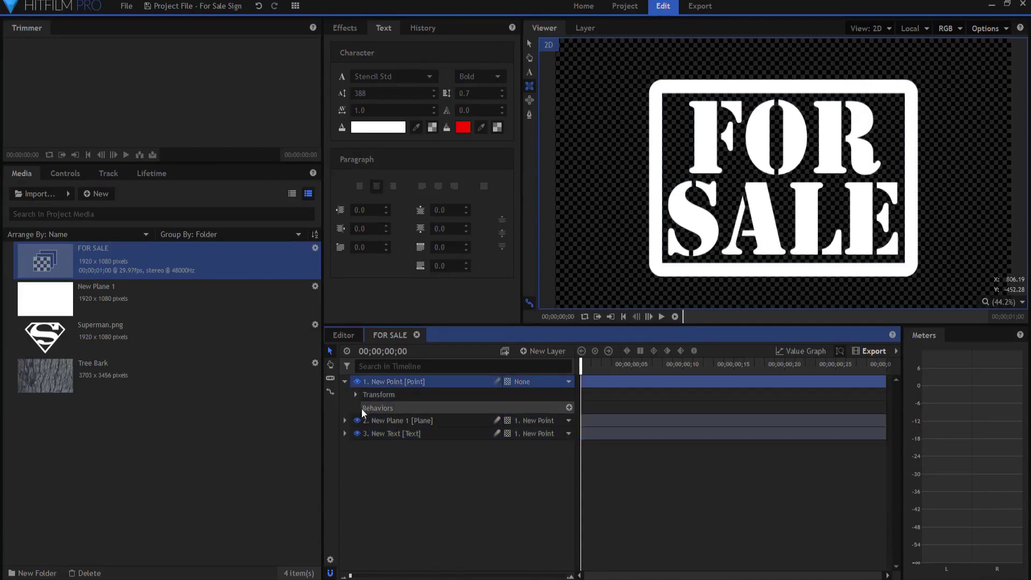
click(356, 395)
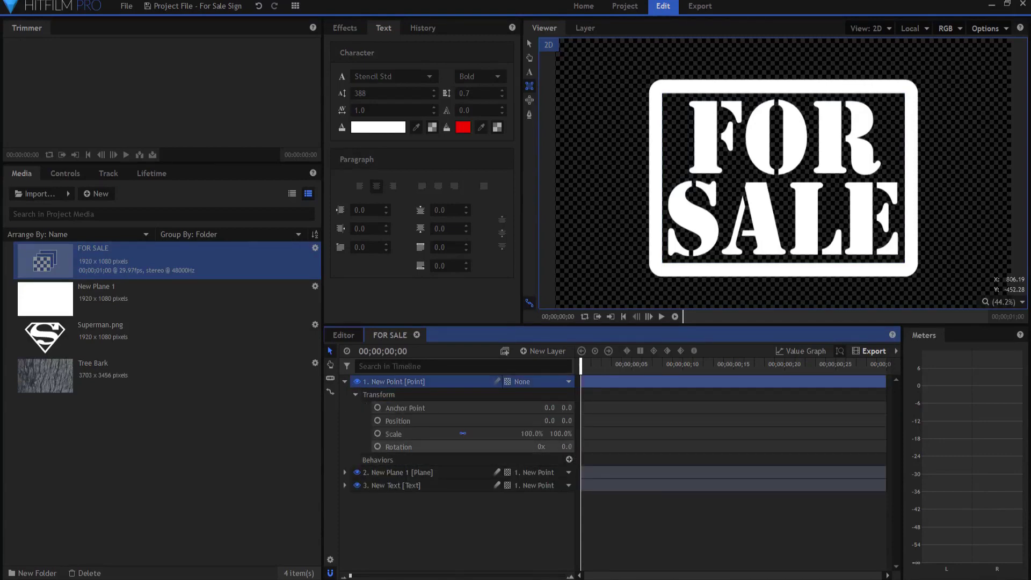
drag(566, 446, 560, 447)
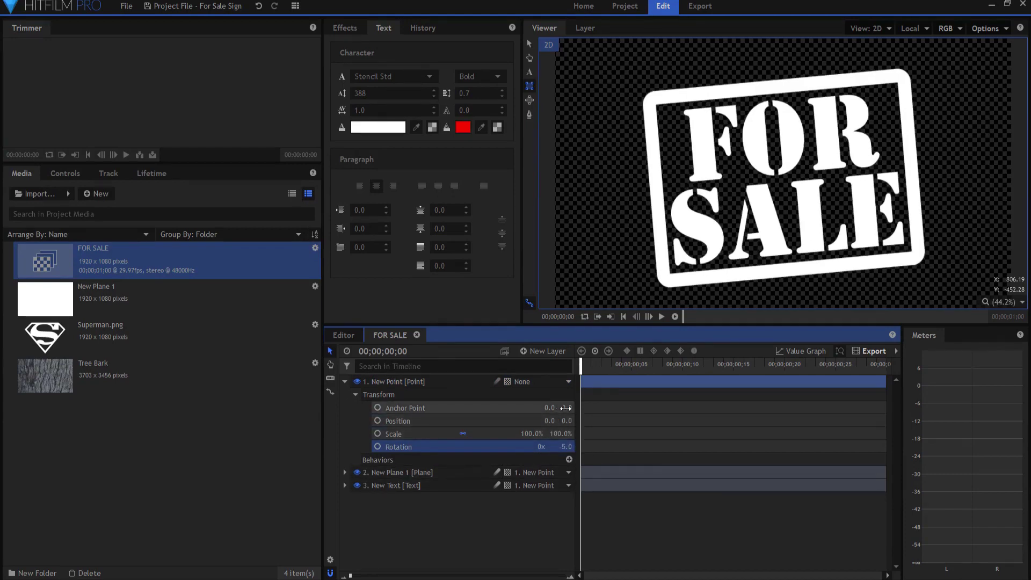
click(397, 380)
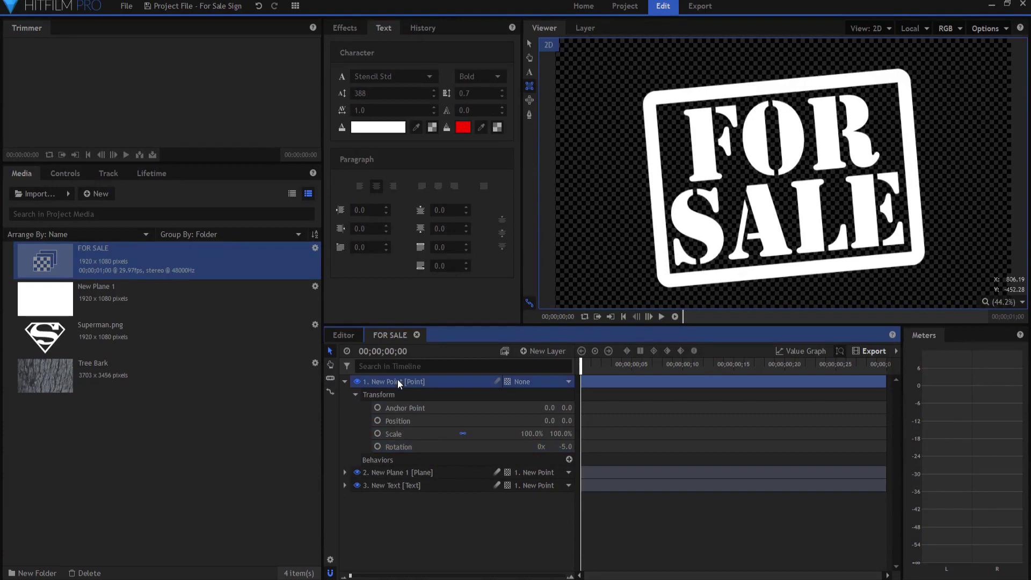
click(529, 43)
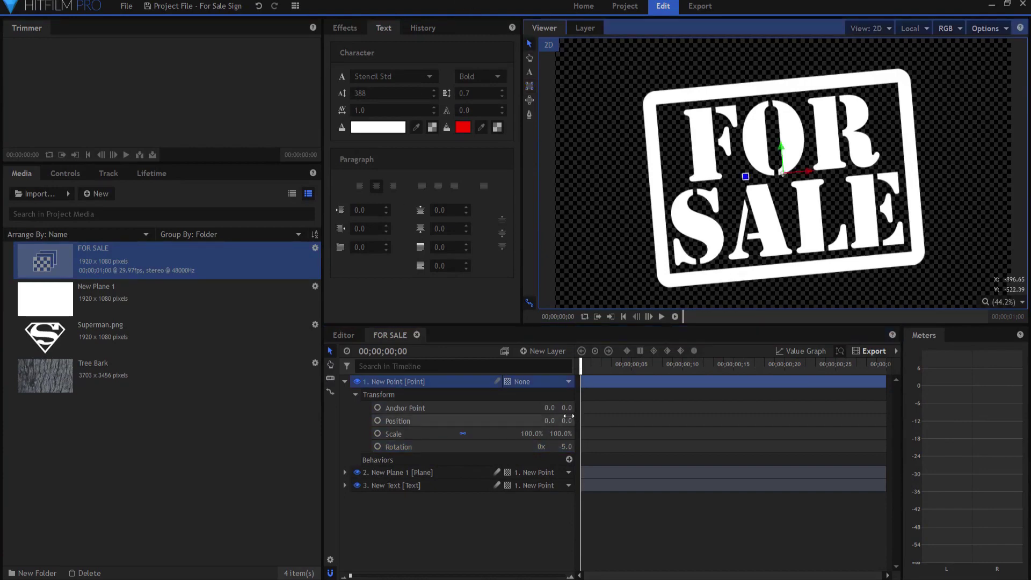
drag(566, 419, 591, 420)
drag(783, 162, 783, 168)
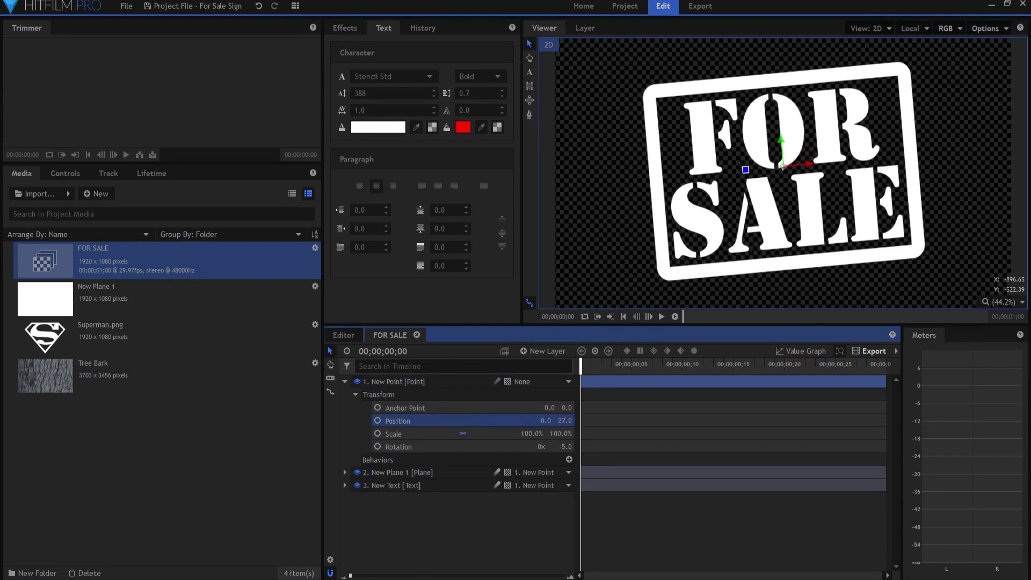
Nest the point, plane and text layers into a composite shot named 'Graphic' inside FOR SALE.
click(344, 381)
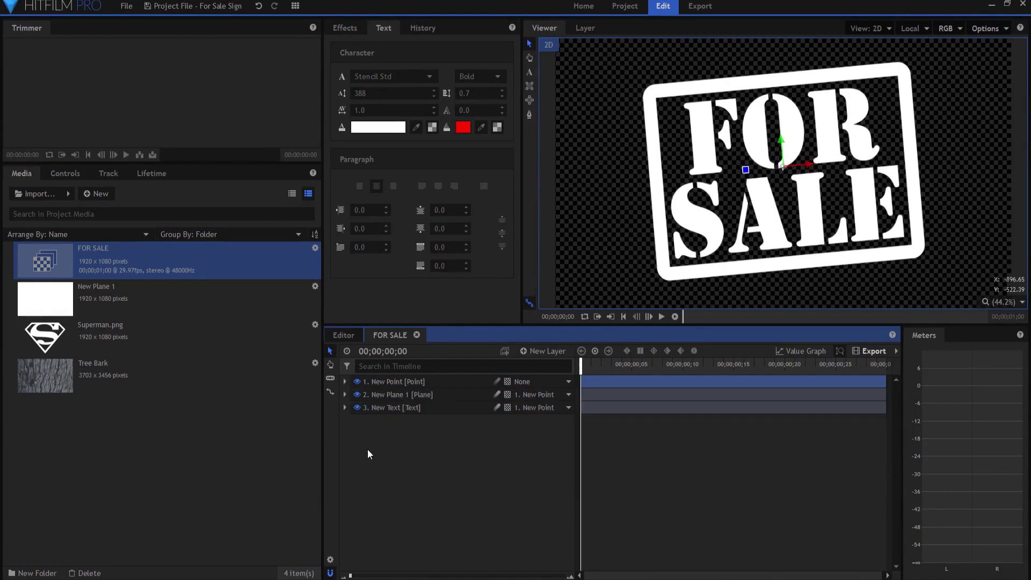
drag(367, 449, 410, 391)
right_click(402, 379)
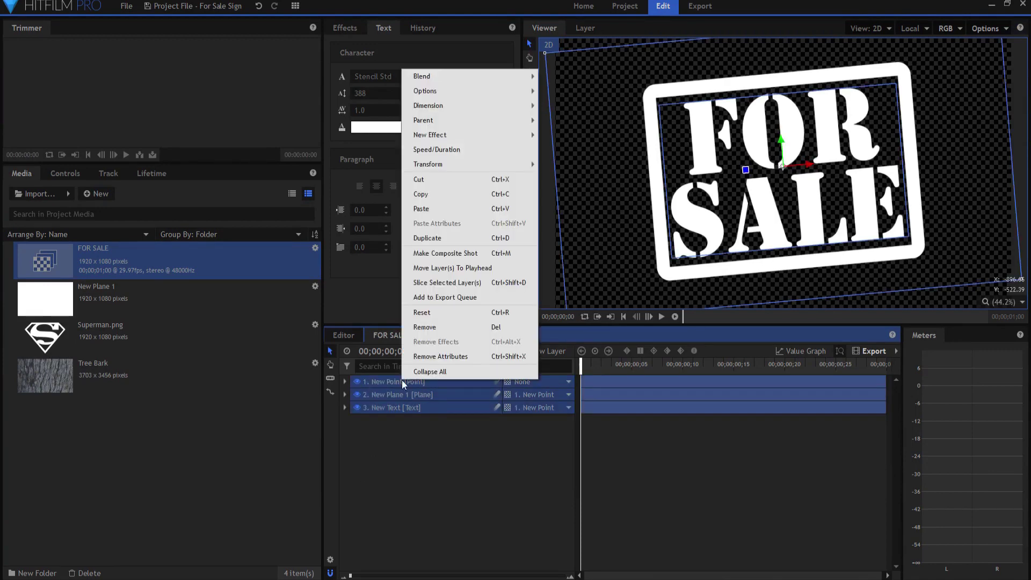
click(434, 251)
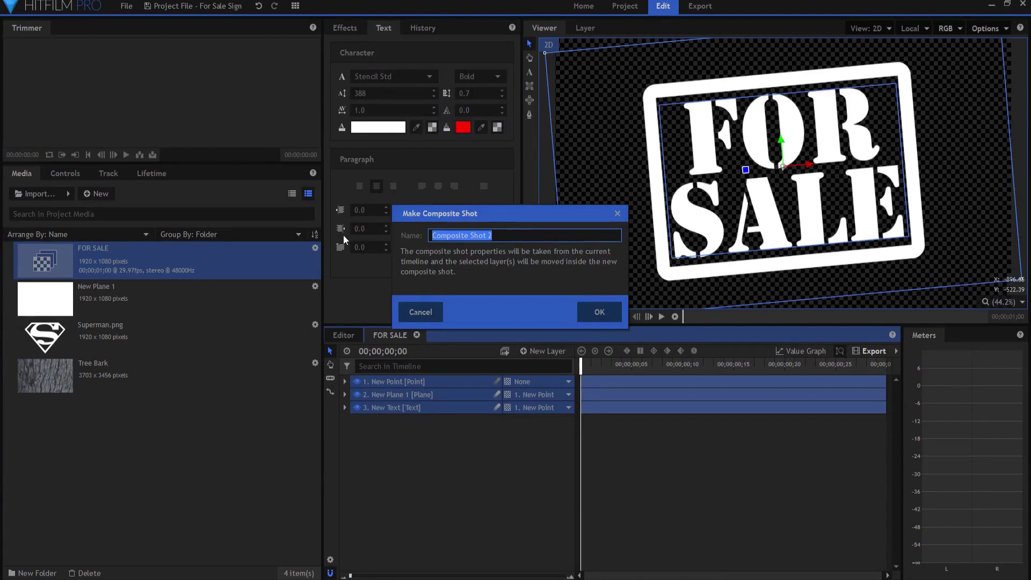
text(Graph)
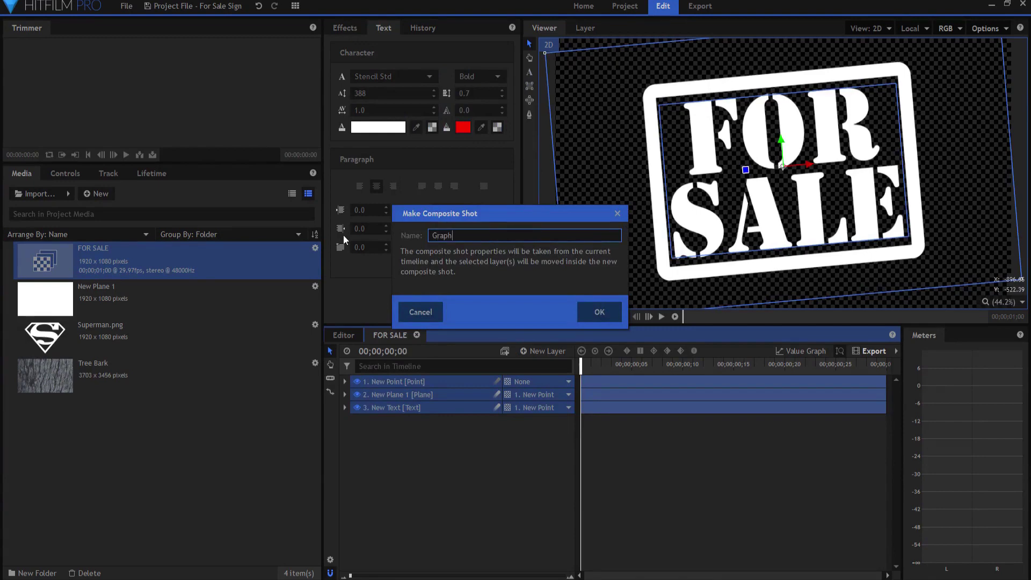
text(ic)
click(596, 311)
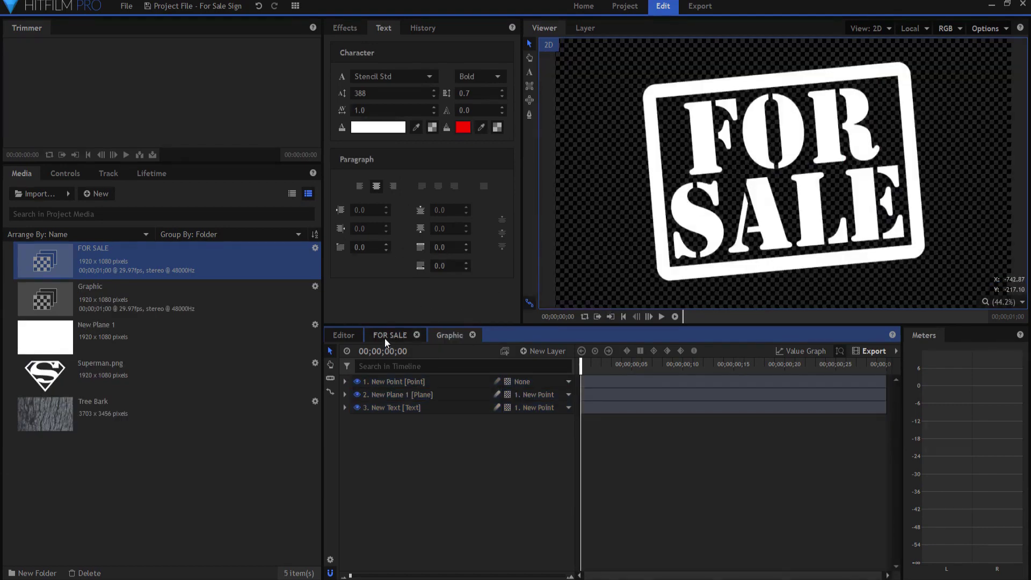
click(384, 337)
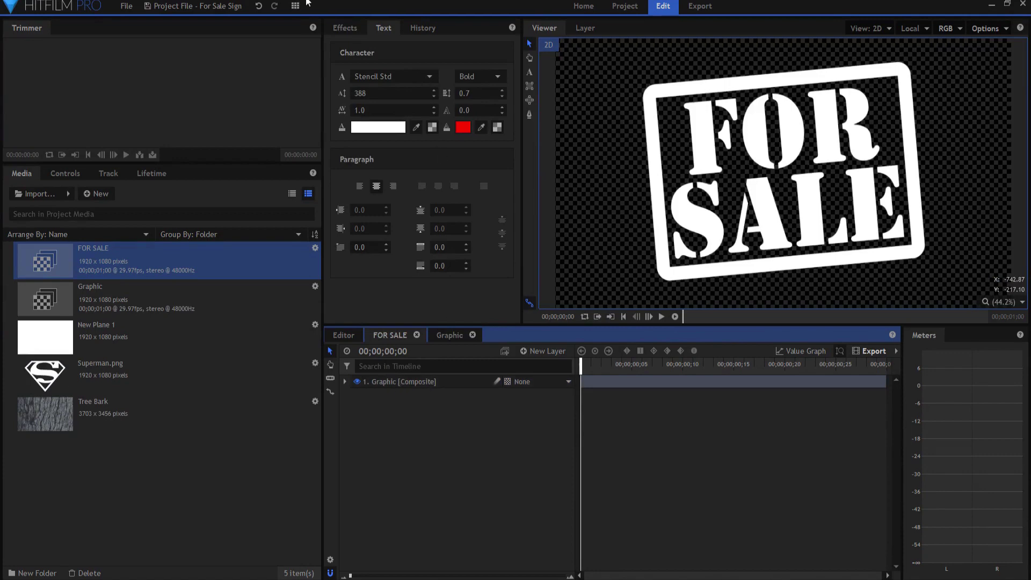
Apply the Surface Studio effect to the Graphic layer.
click(347, 28)
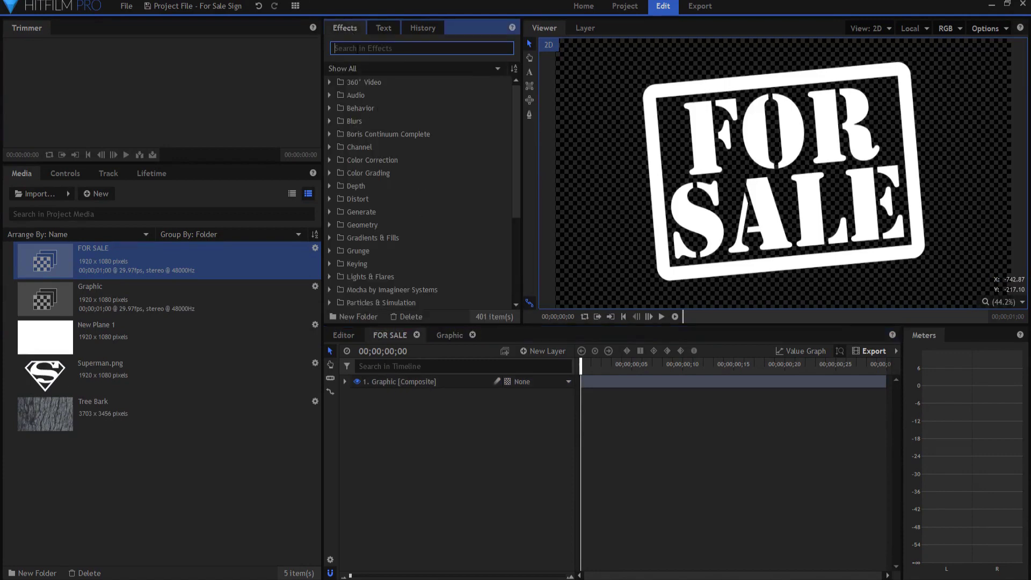
text(surf)
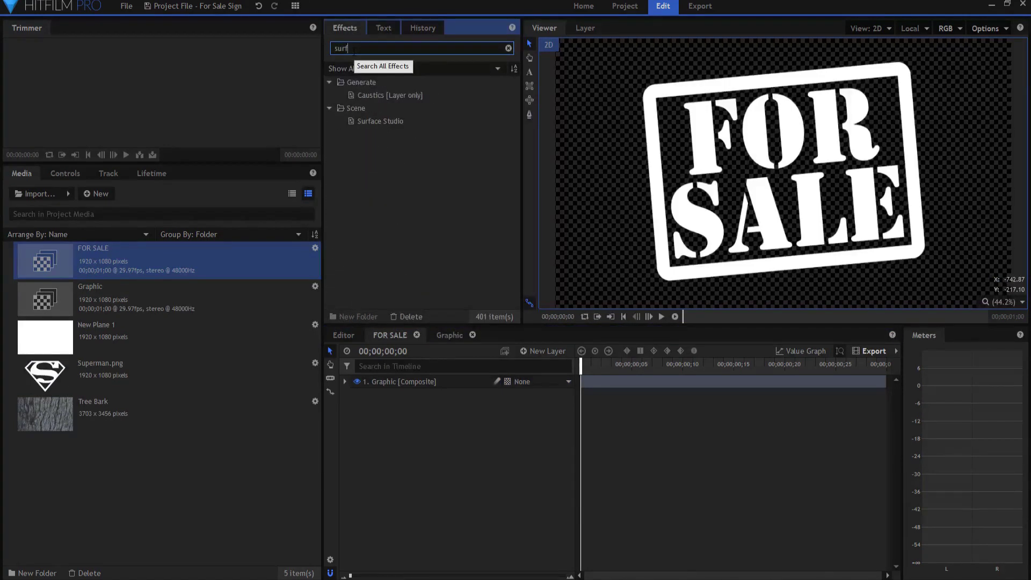
drag(387, 127, 405, 379)
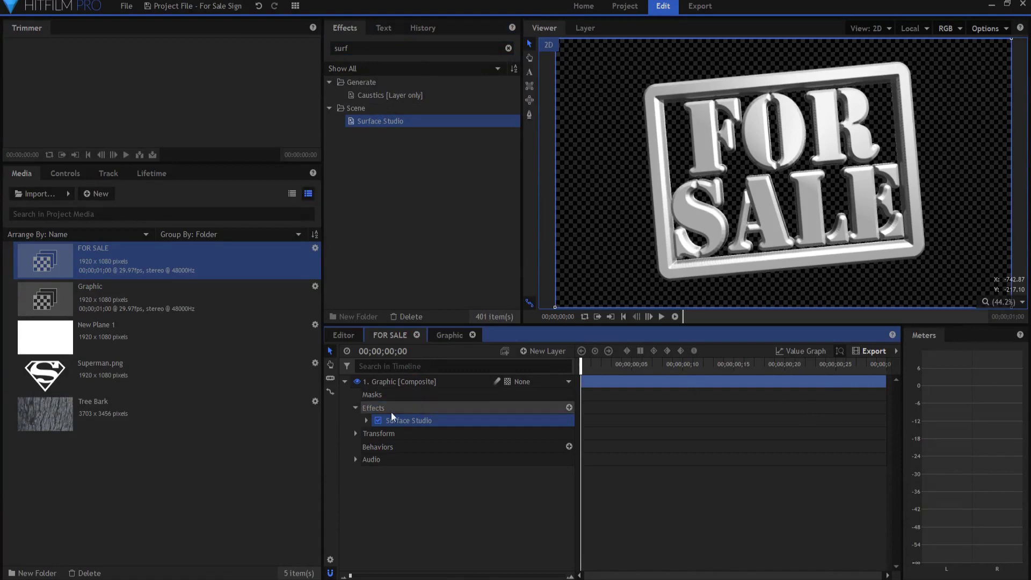
click(366, 420)
scroll(391, 447, down, 1)
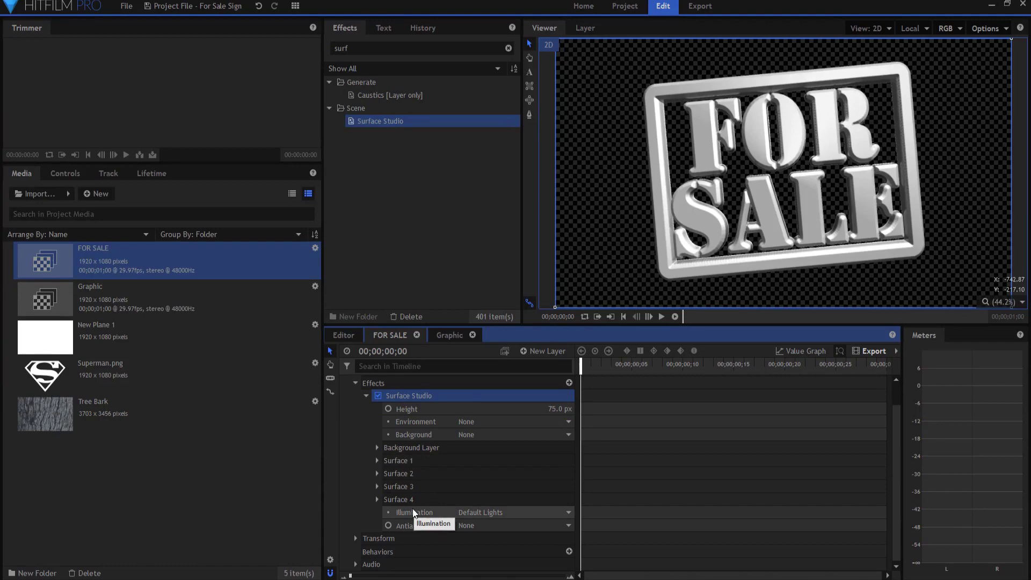
Set Surface Studio Illumination to None and lower Height from 75 px to 0.1 px.
click(490, 514)
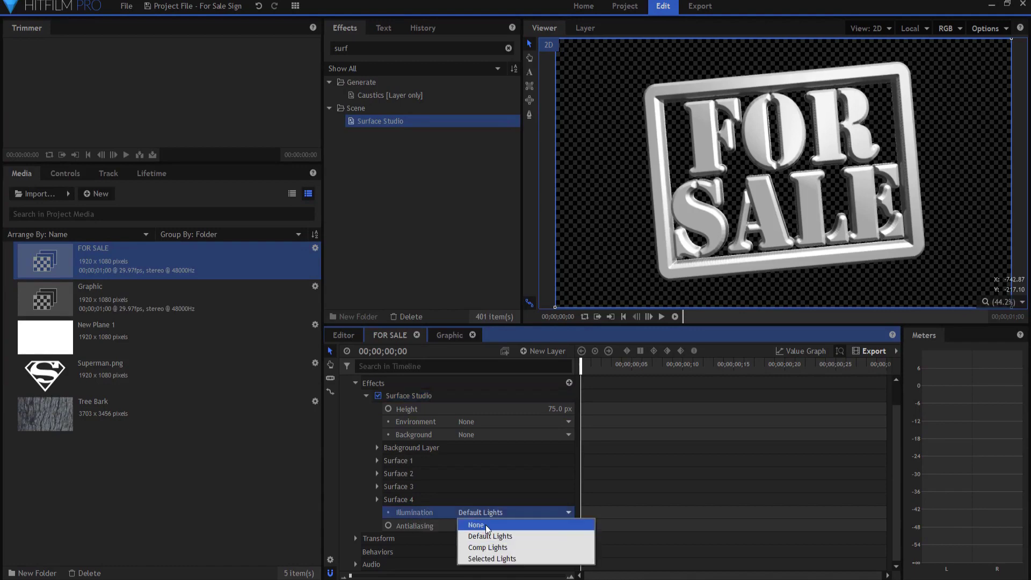
click(488, 529)
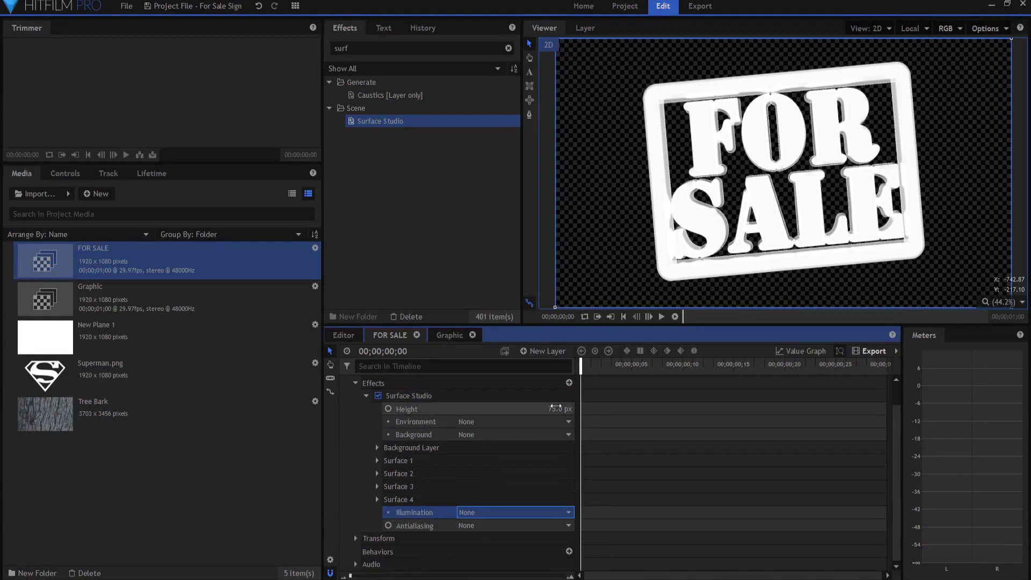
click(559, 407)
drag(559, 407, 515, 407)
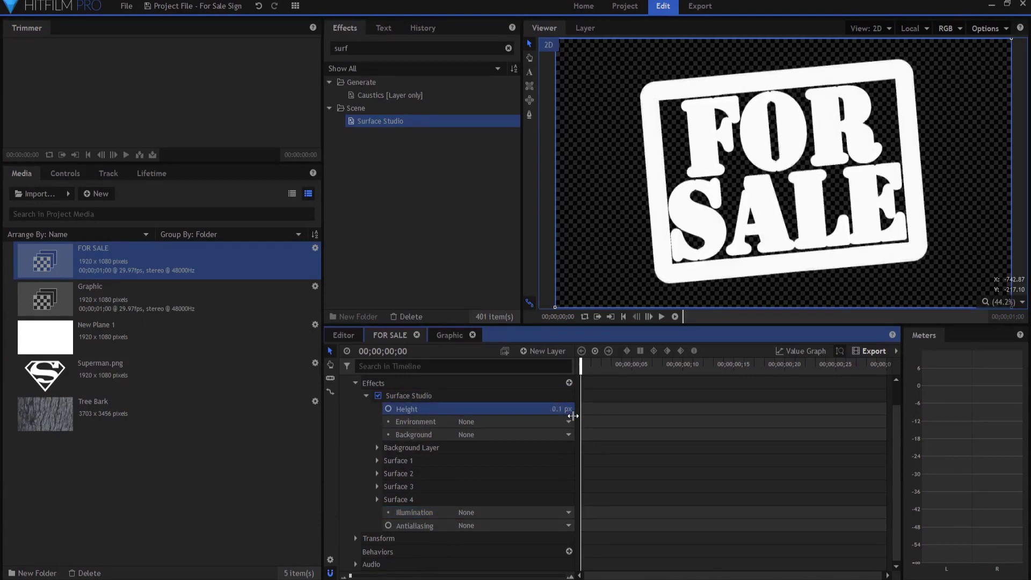
Set the Surface 1 Height Map bevel height to 0 %, leaving a 1 px bevel size.
click(377, 460)
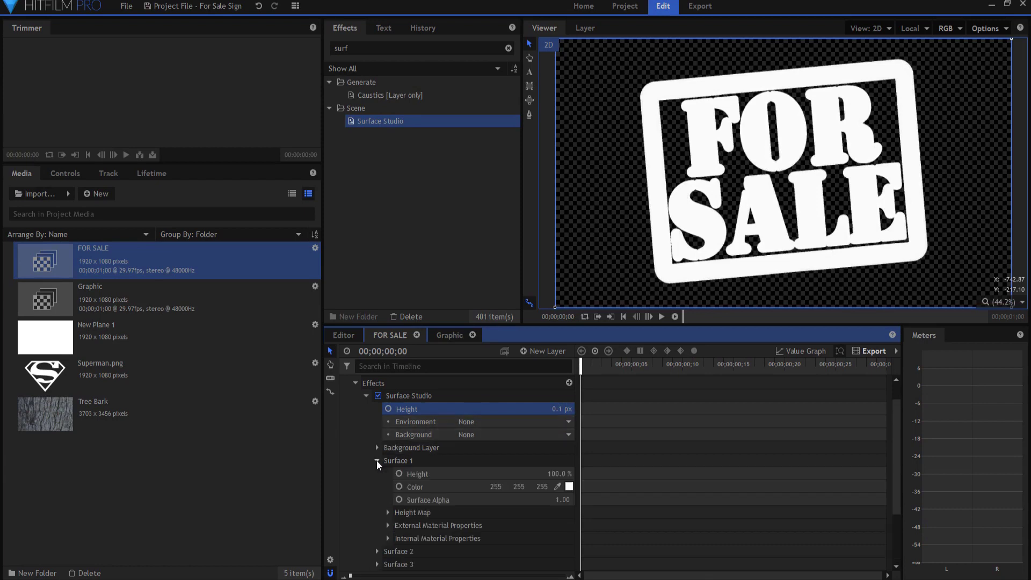
scroll(422, 467, down, 2)
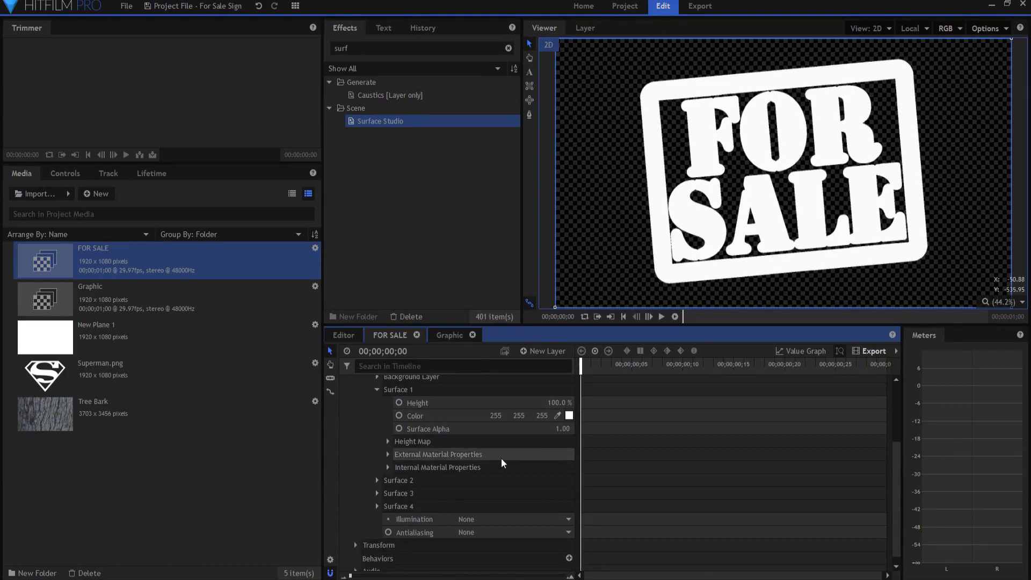
click(387, 442)
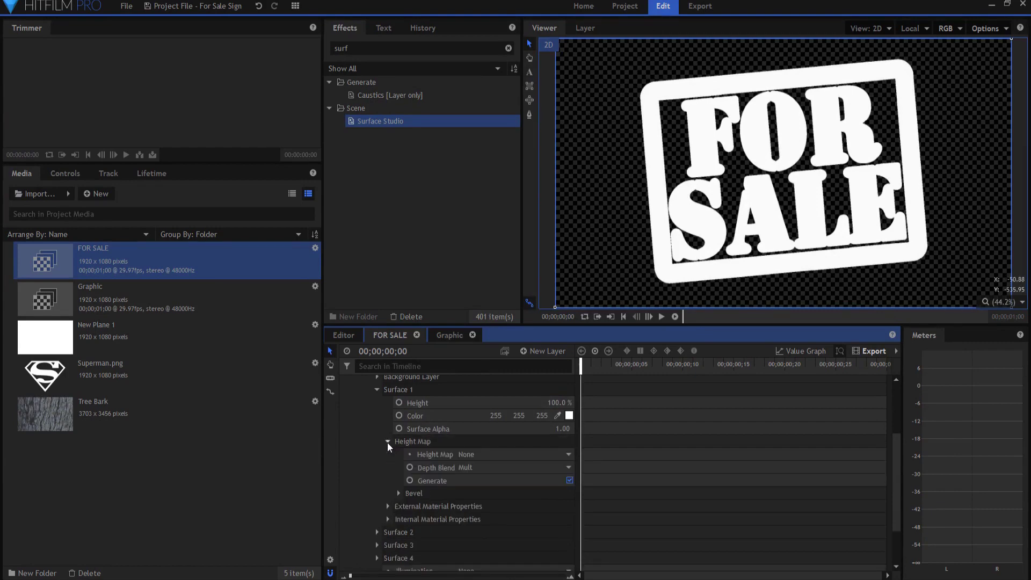
click(397, 493)
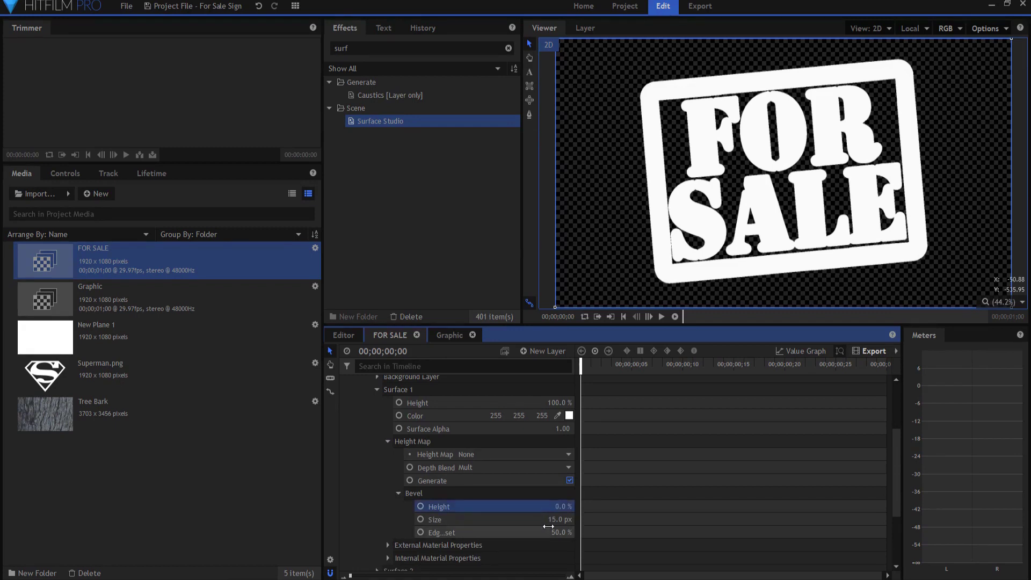
drag(559, 507, 562, 538)
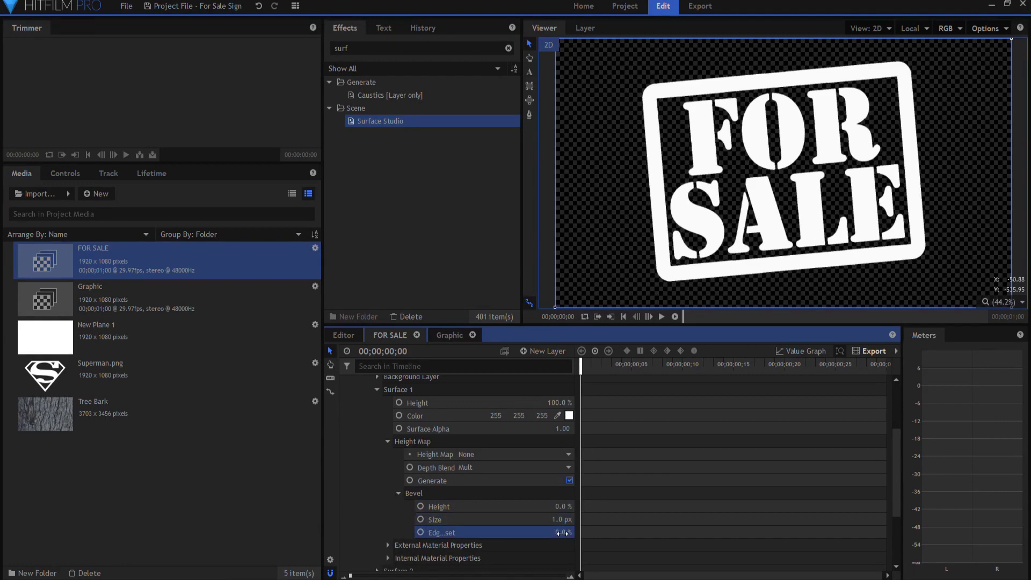
scroll(462, 472, up, 3)
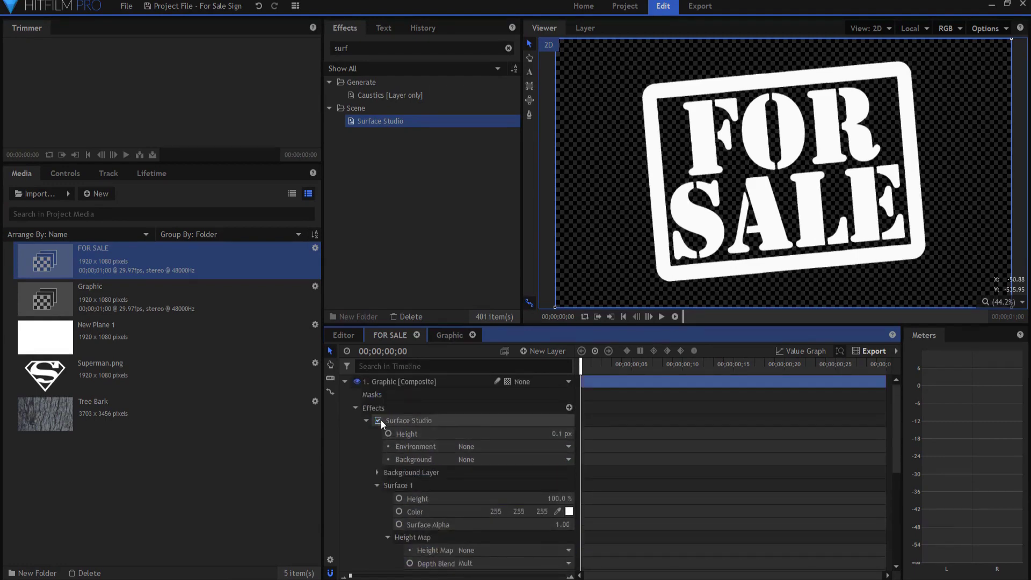
Set Surface 1's colour to pure red (255, 0, 0) in Surface Studio.
click(378, 420)
click(378, 420)
click(569, 512)
click(403, 241)
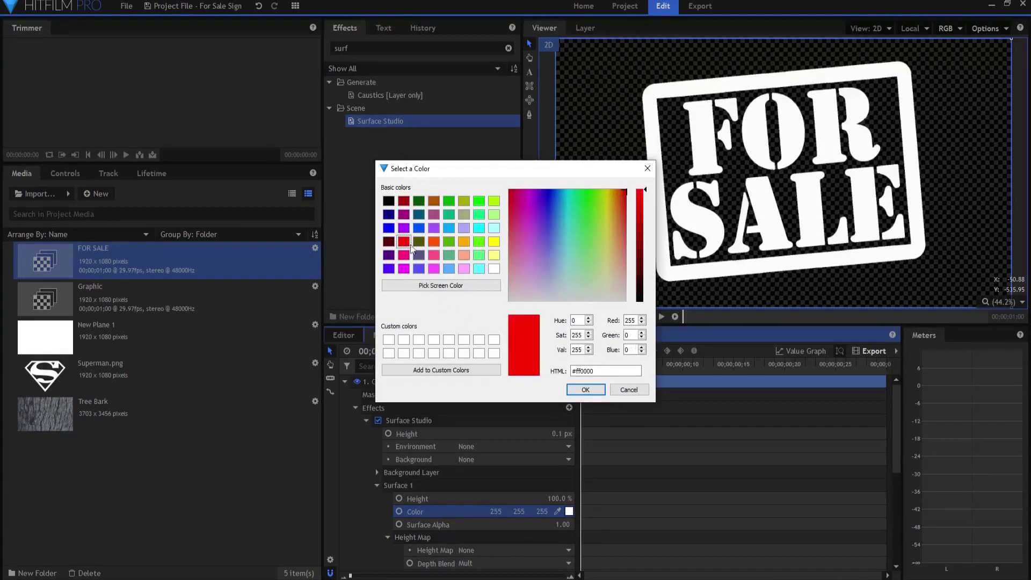
click(587, 388)
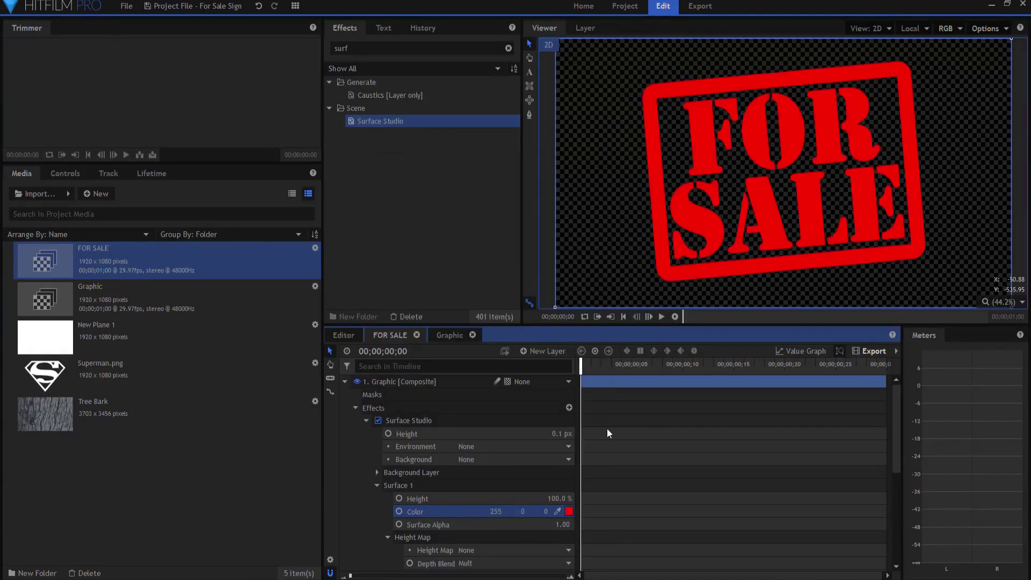
click(343, 381)
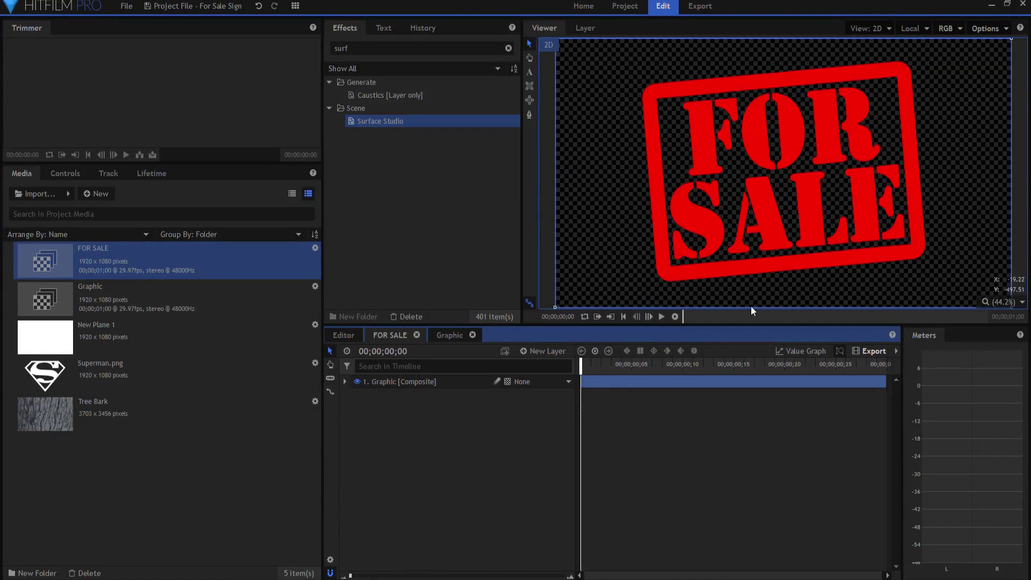
Add the Tree Bark image as a layer below Graphic, fit it to the frame, and hide it.
click(74, 408)
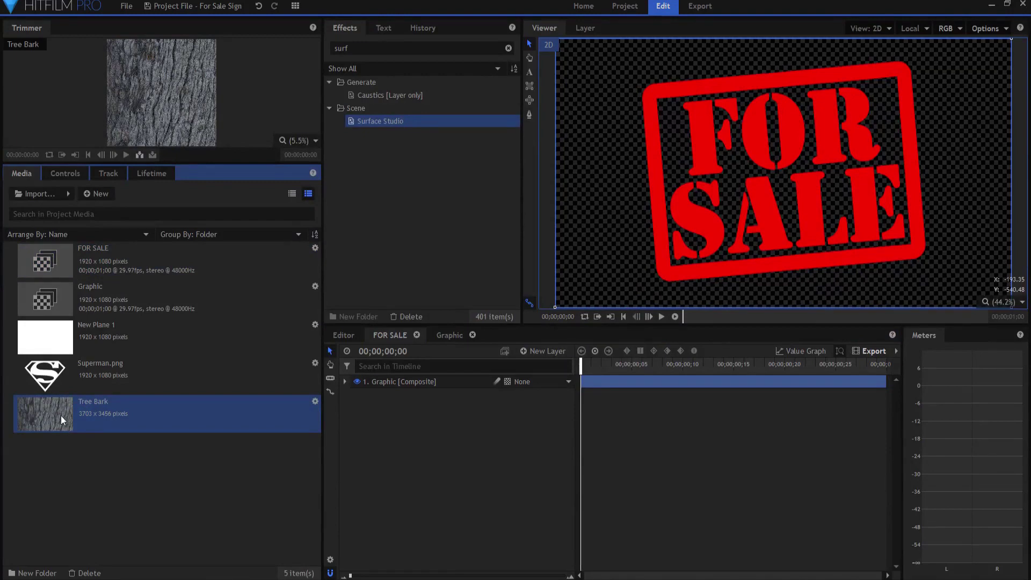
drag(60, 414, 485, 522)
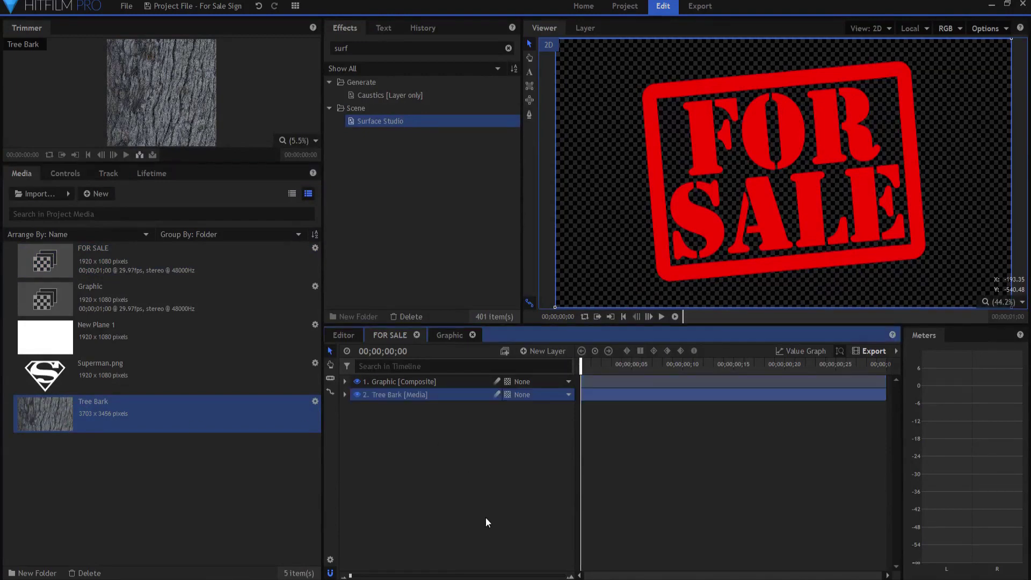
right_click(393, 395)
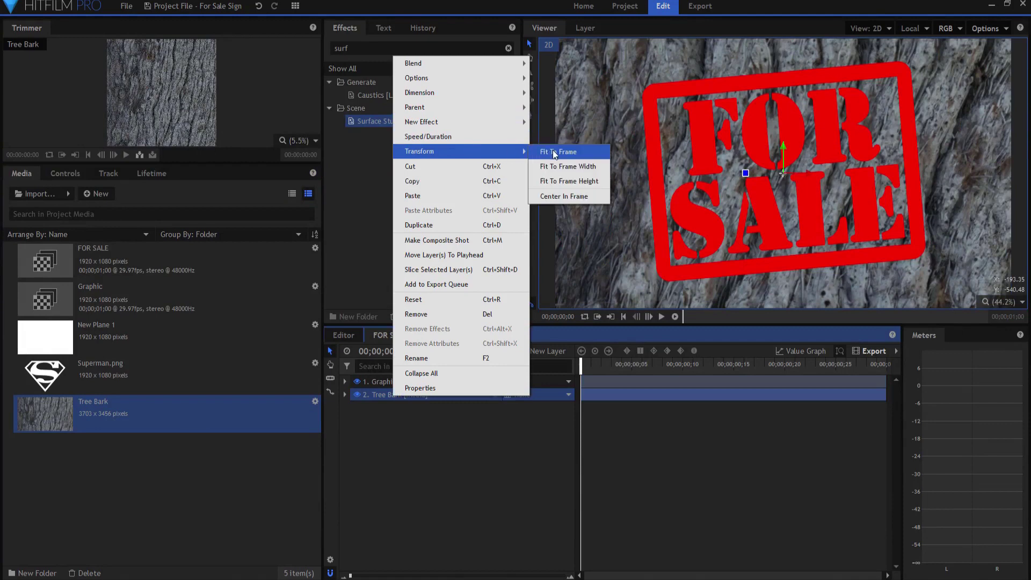
click(559, 154)
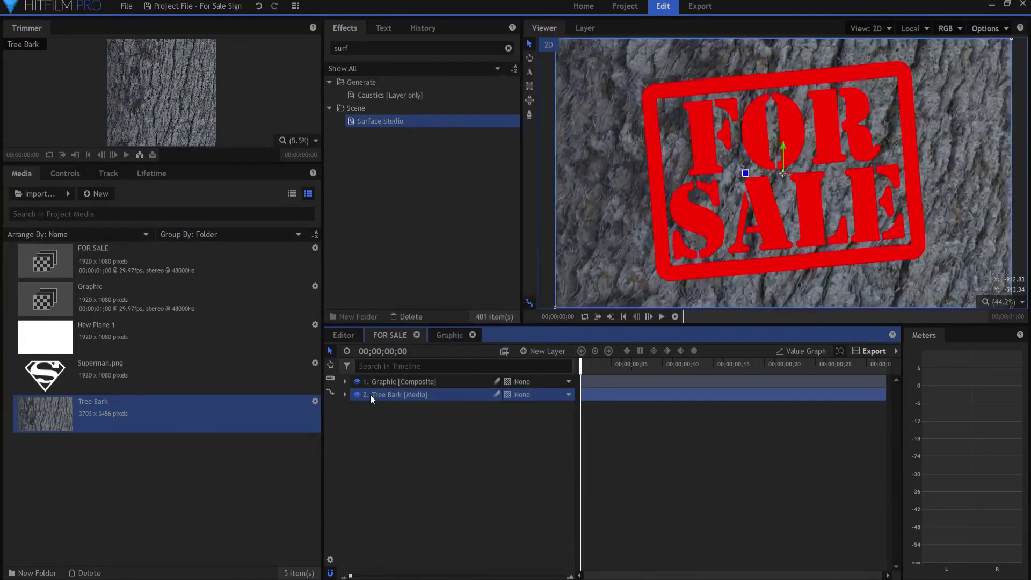
click(356, 395)
Add a new Grade layer and move it below the Graphic layer.
click(552, 350)
click(543, 395)
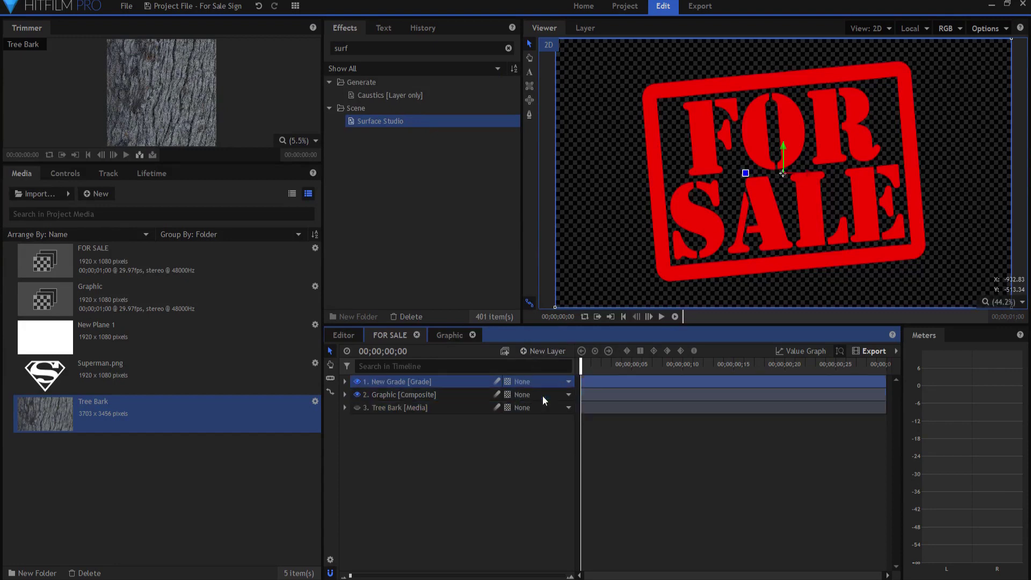
drag(427, 380, 430, 409)
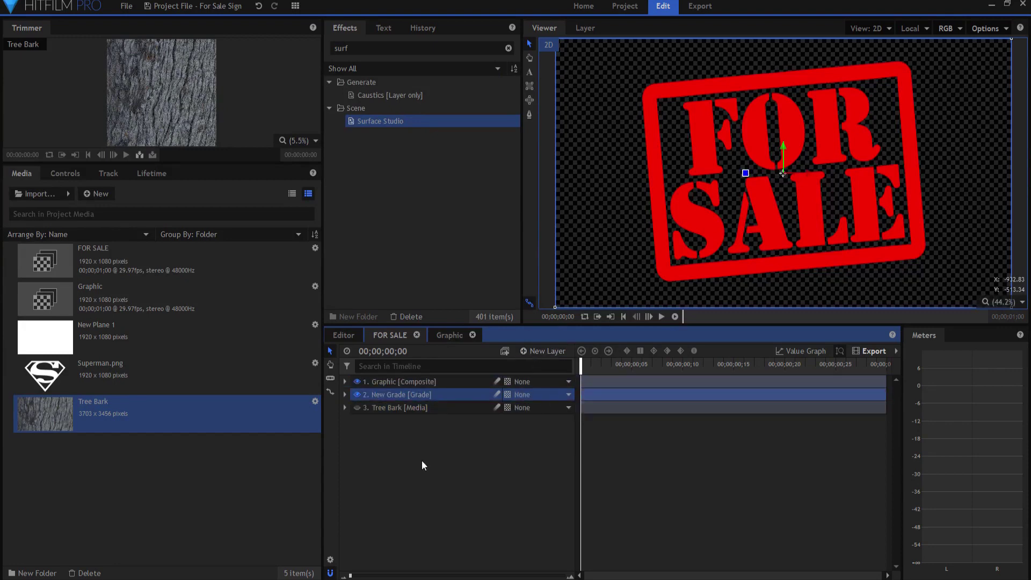
Set the Graphic layer's Surface 1 Height Map source to 2. New Grade.
click(374, 381)
click(344, 381)
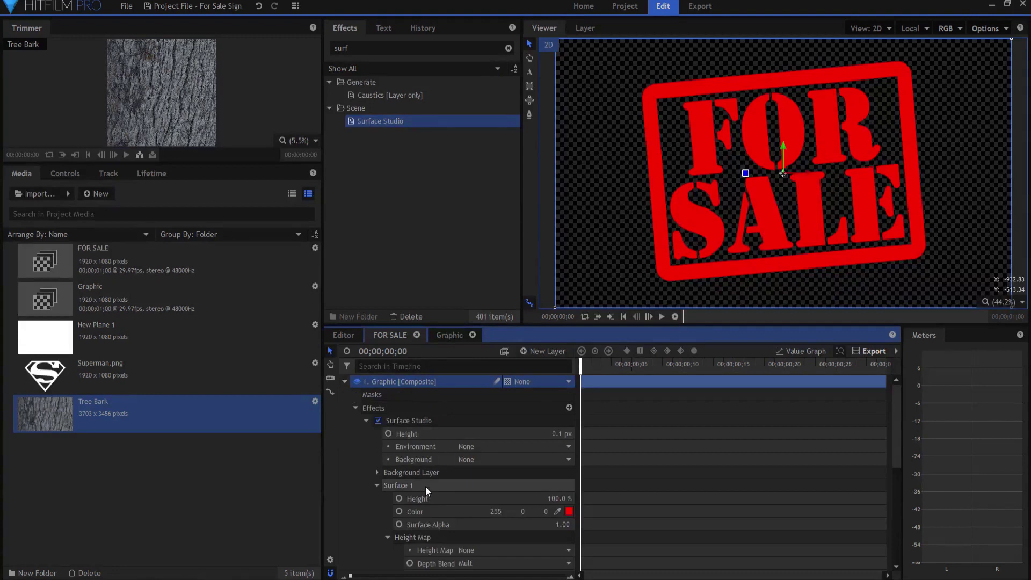
scroll(424, 484, down, 1)
scroll(419, 504, down, 1)
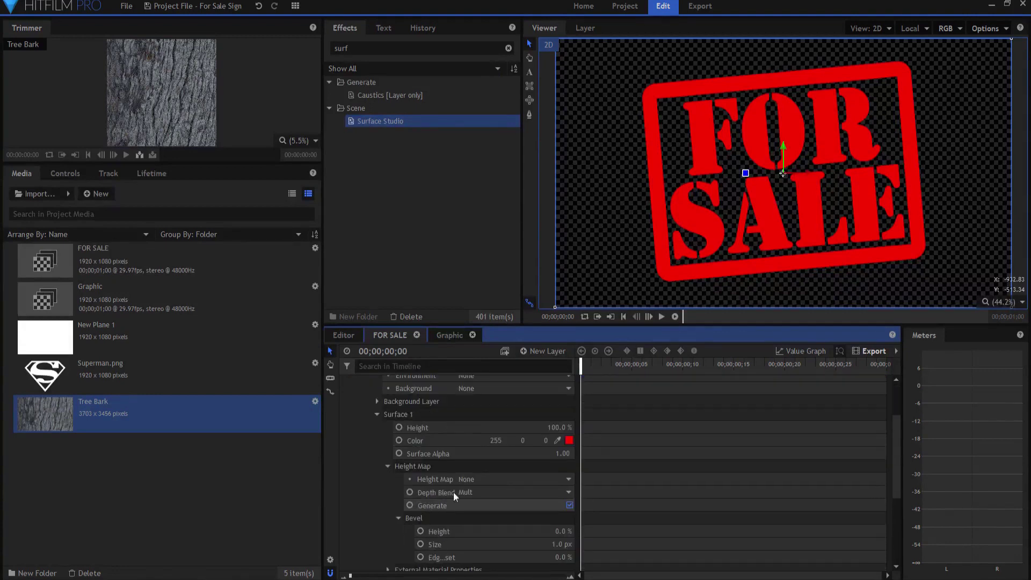
click(503, 479)
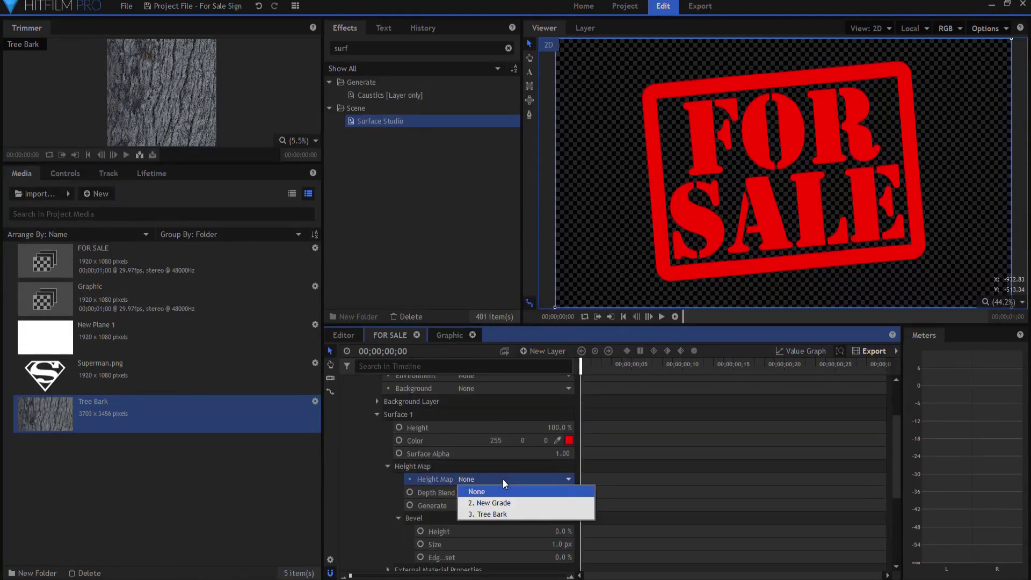
click(488, 504)
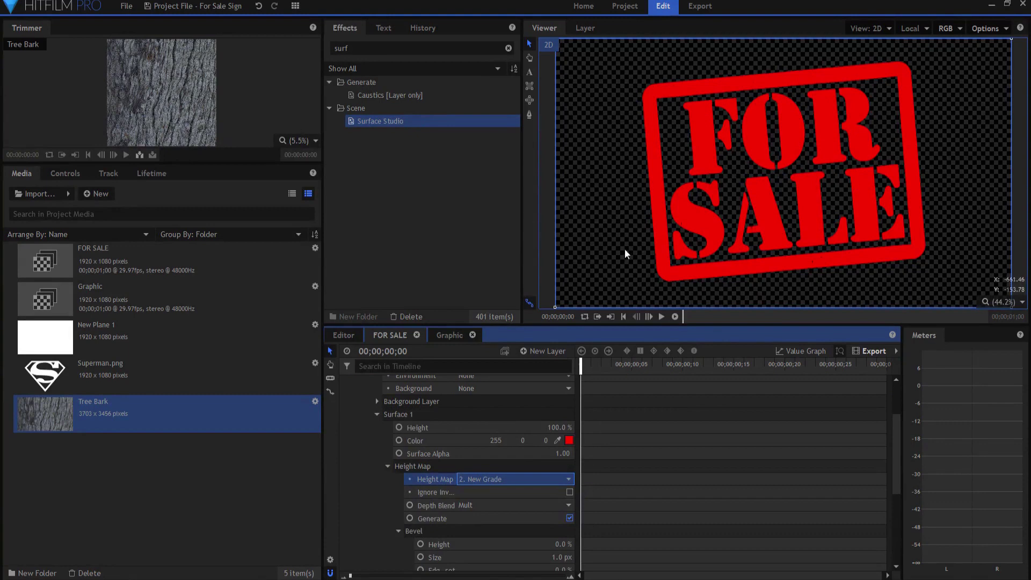
Collapse the Graphic layer's properties and select the Tree Bark layer.
scroll(451, 417, up, 3)
click(345, 382)
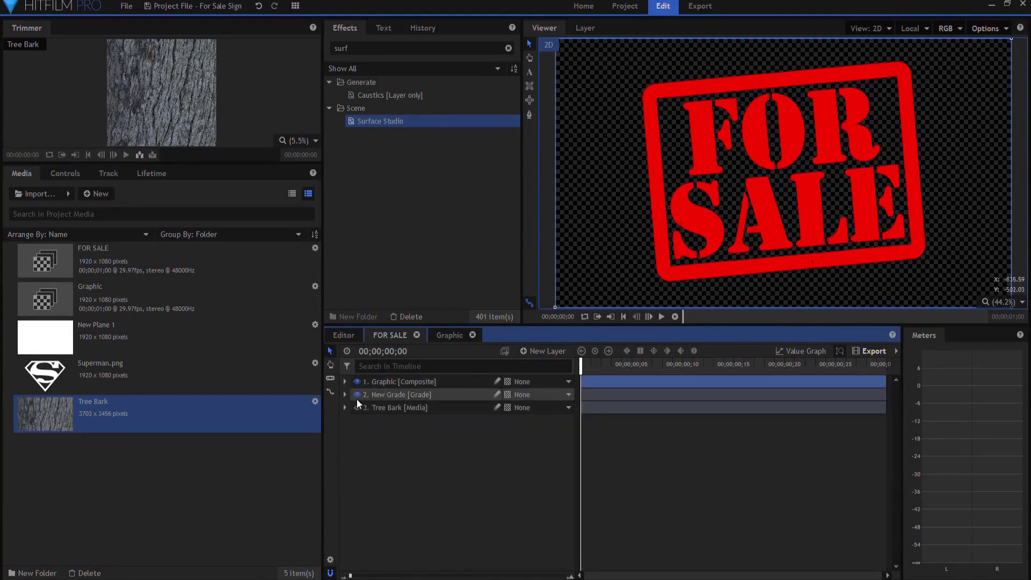
click(395, 409)
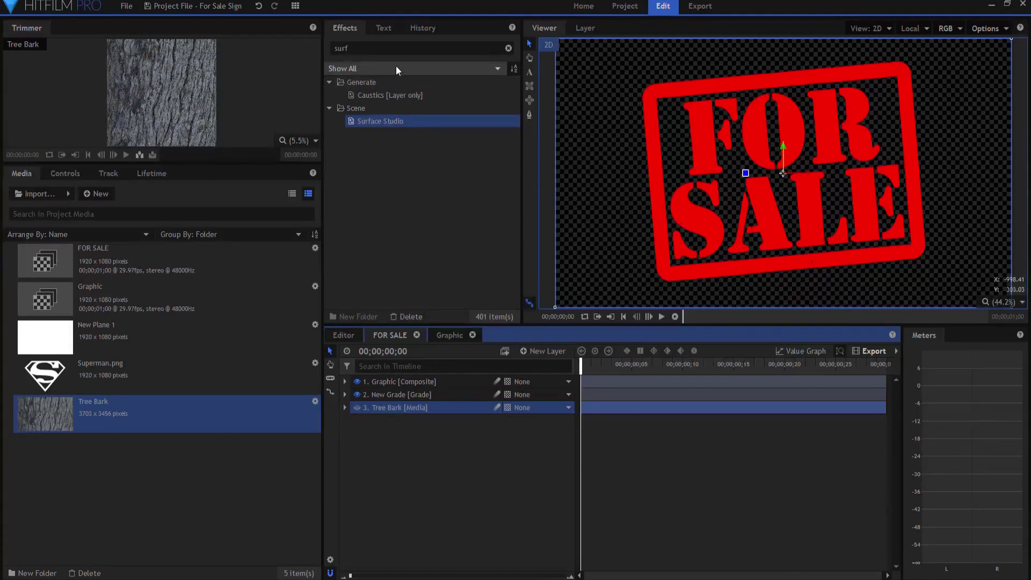
click(354, 49)
Apply Brightness & Contrast to the Tree Bark layer and raise its Contrast to 100.
text(cont)
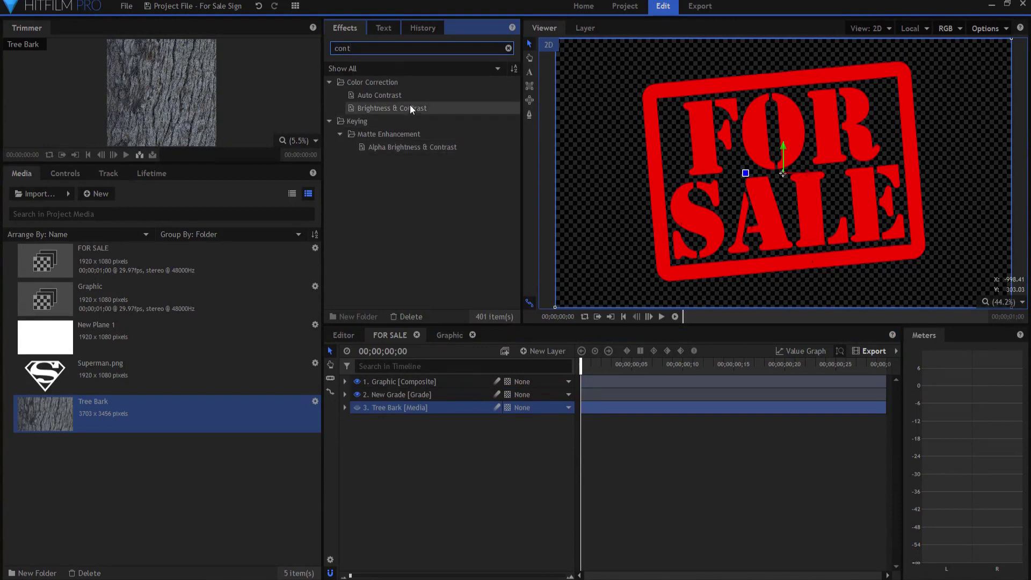
drag(410, 108, 408, 411)
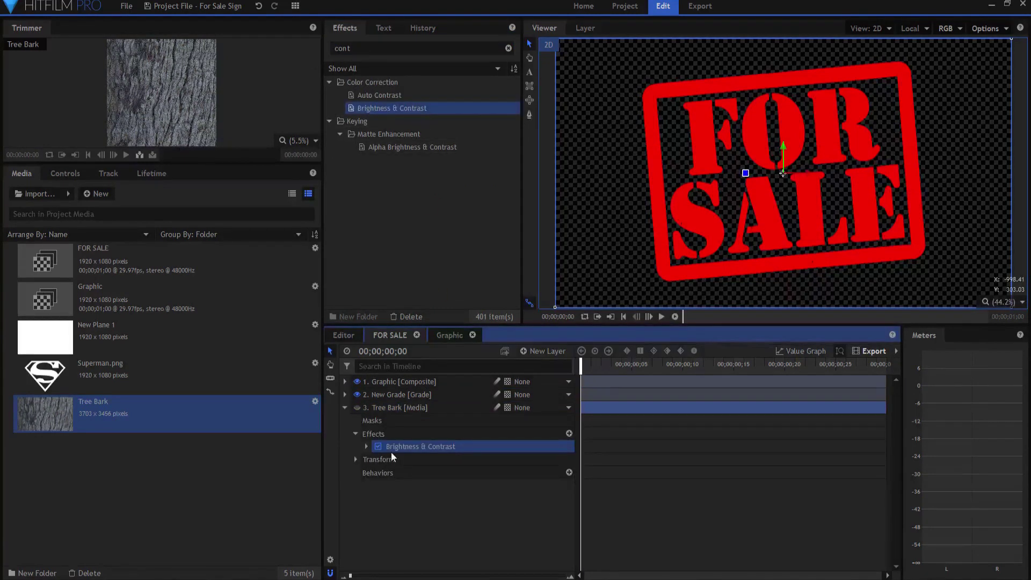
click(367, 447)
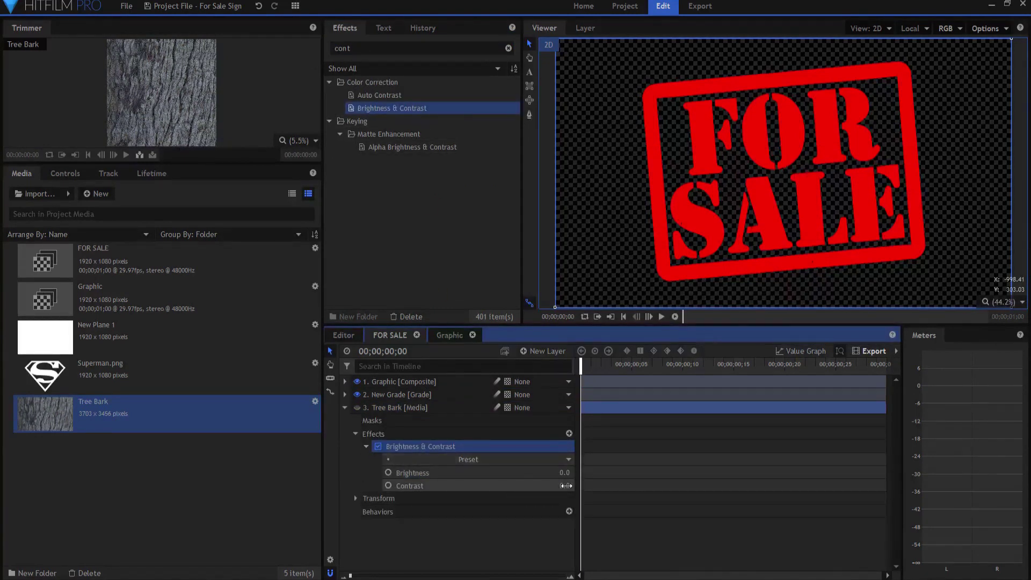
drag(566, 485, 644, 486)
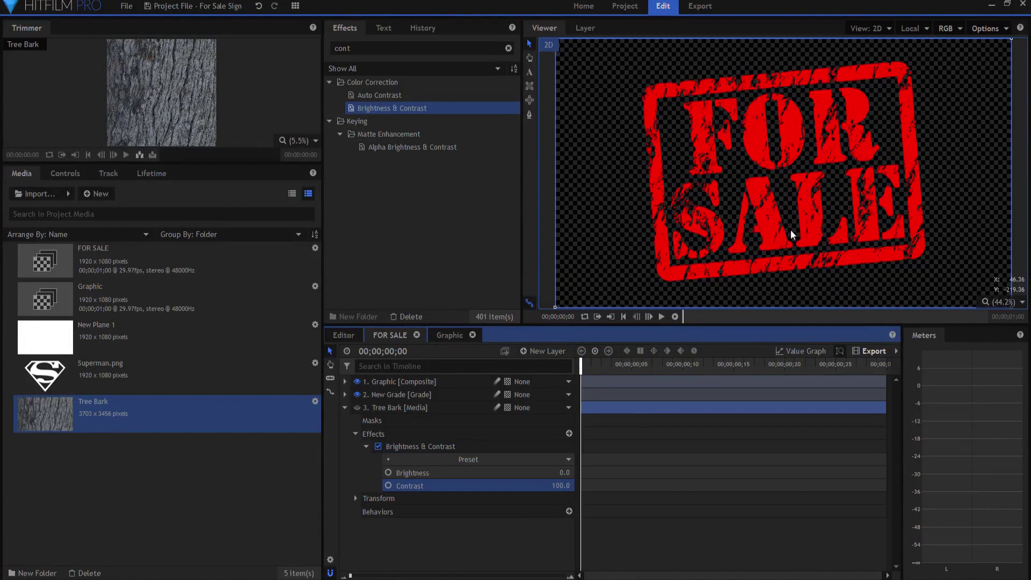
Duplicate Tree Bark's Brightness & Contrast effect, leaving two copies on the layer.
click(366, 448)
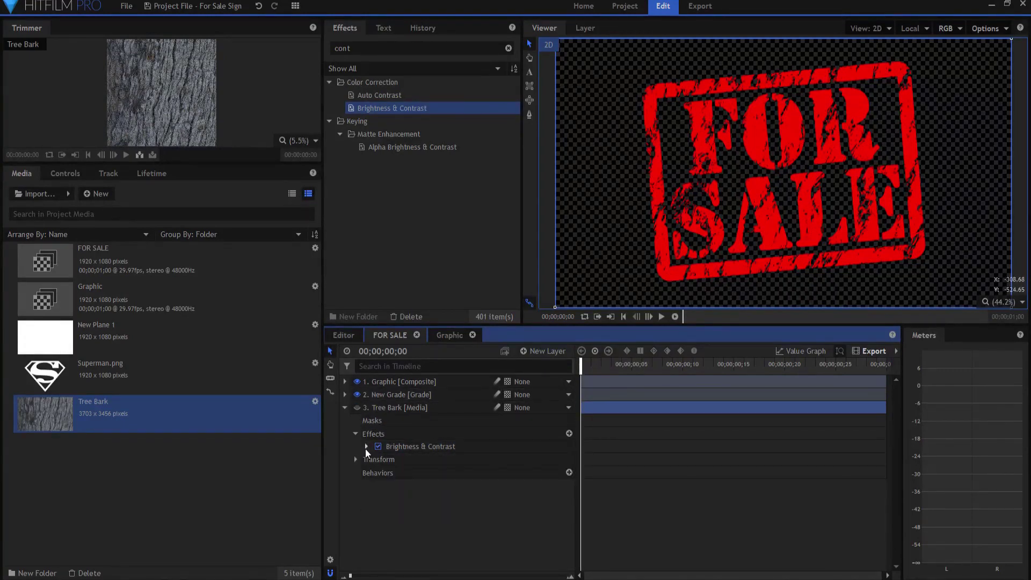
click(387, 448)
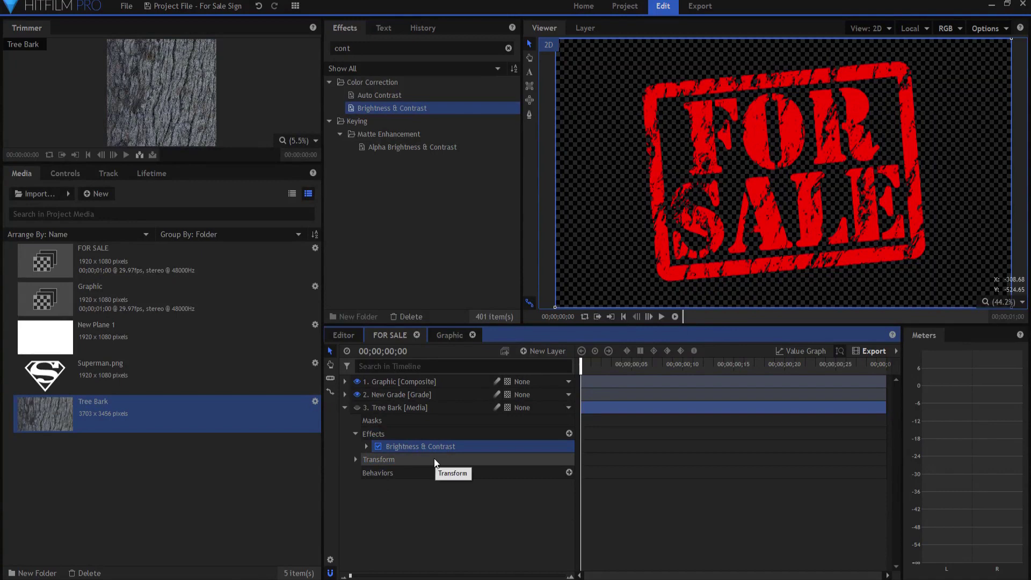
key(ctrl+d)
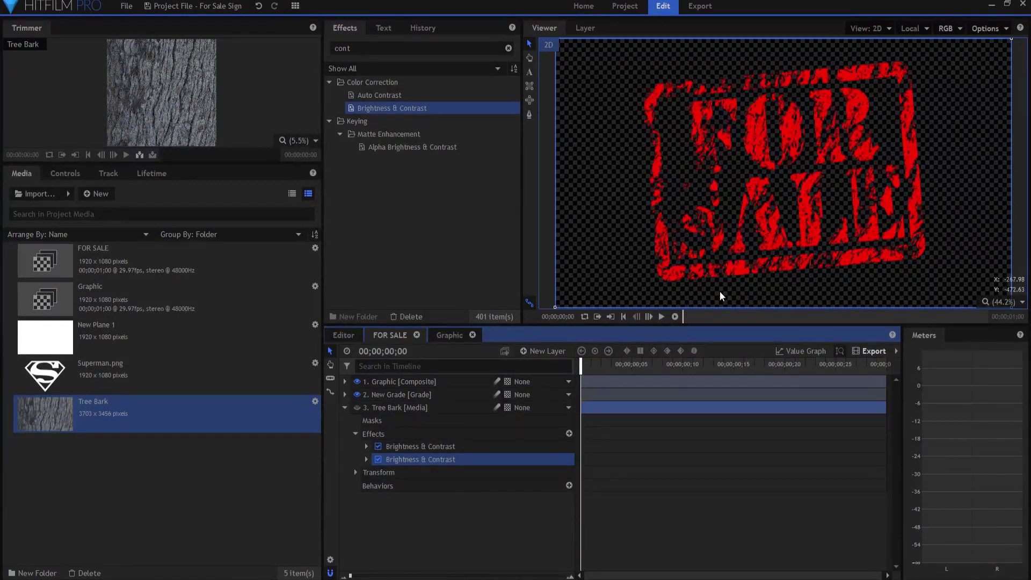
key(ctrl+d)
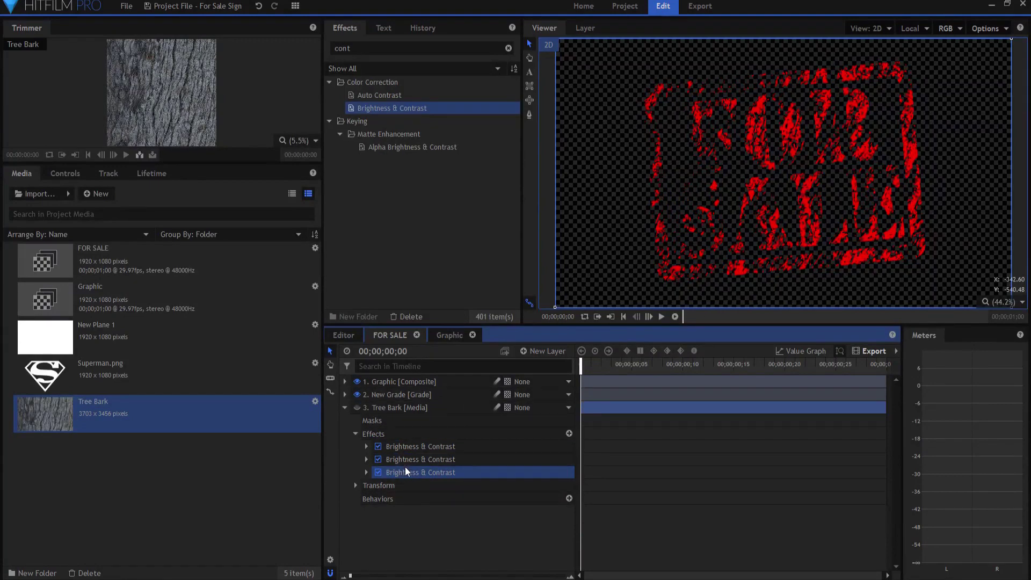
key(Delete)
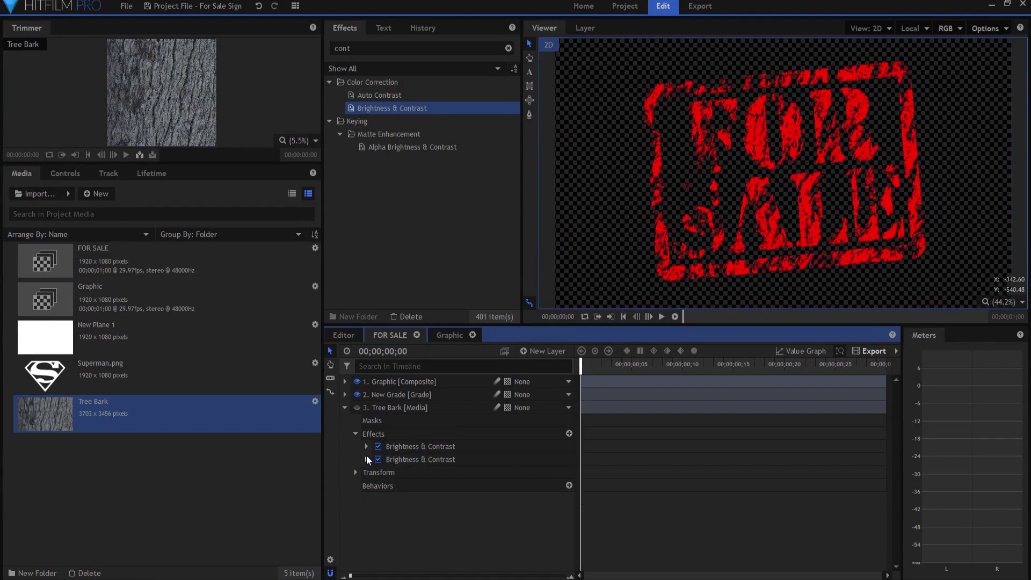
Set the second Brightness & Contrast effect's Contrast to 20 and collapse the Tree Bark layer.
click(366, 459)
drag(521, 498, 462, 498)
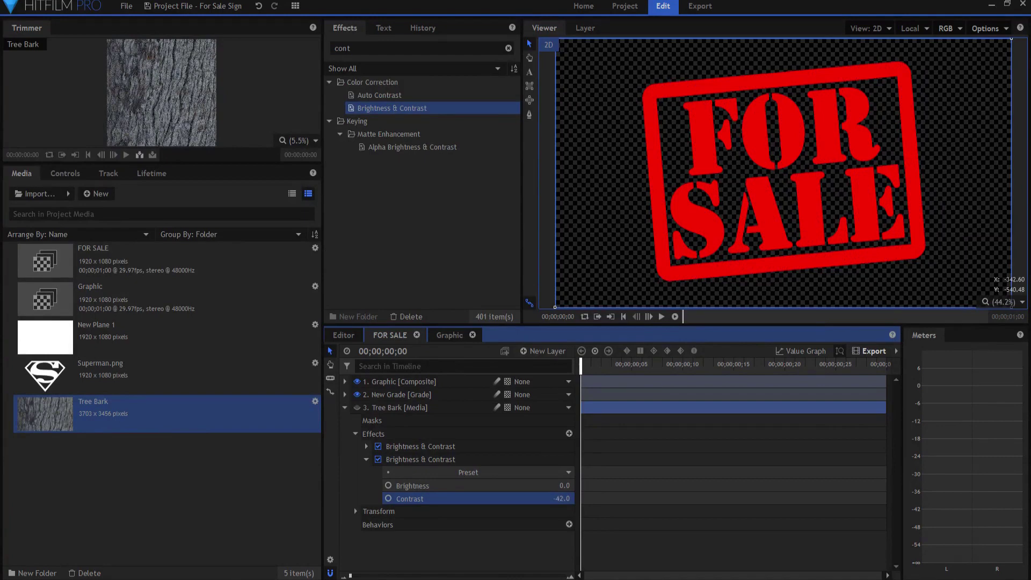
click(561, 497)
text(20)
key(Return)
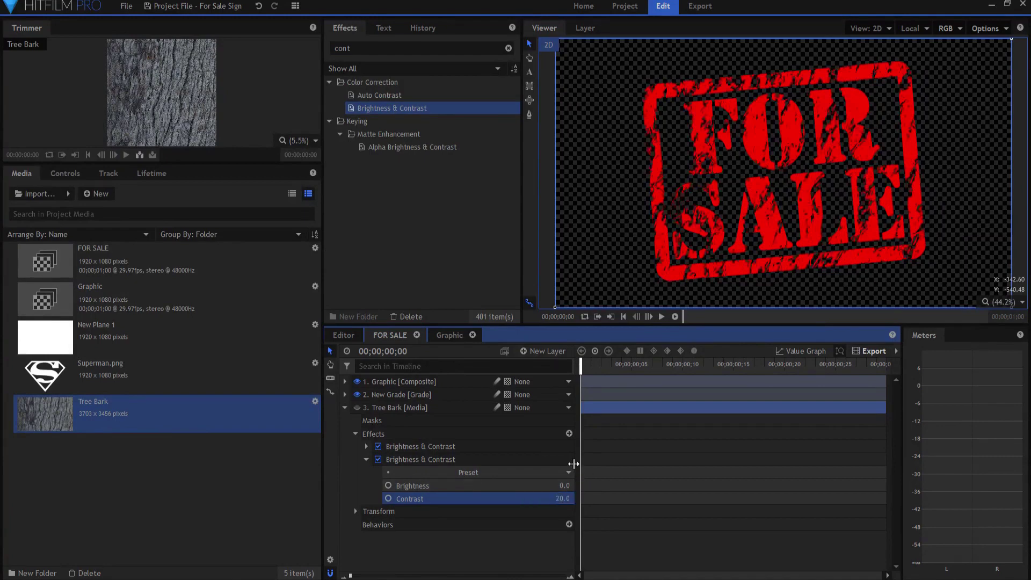
click(345, 408)
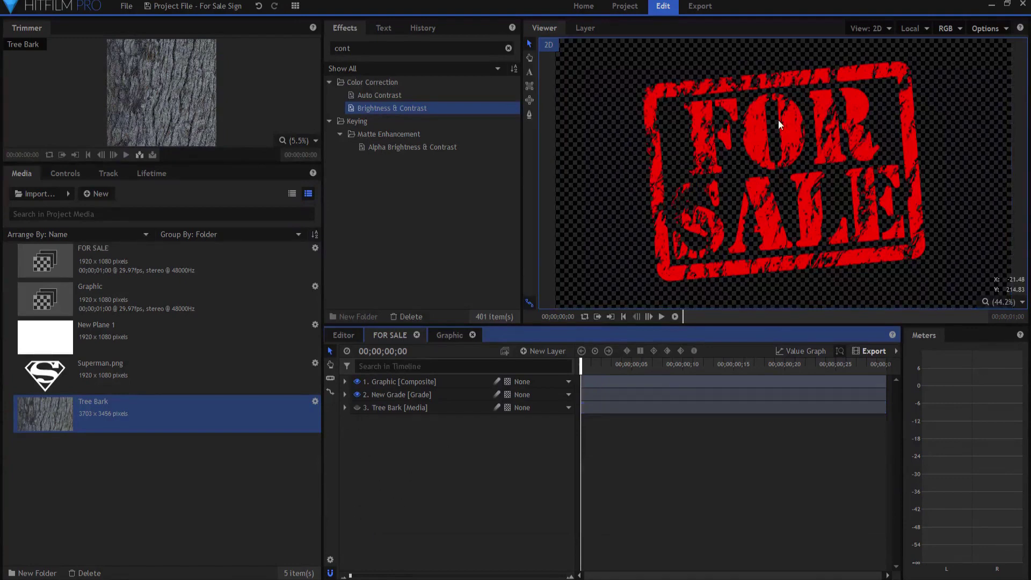
click(986, 29)
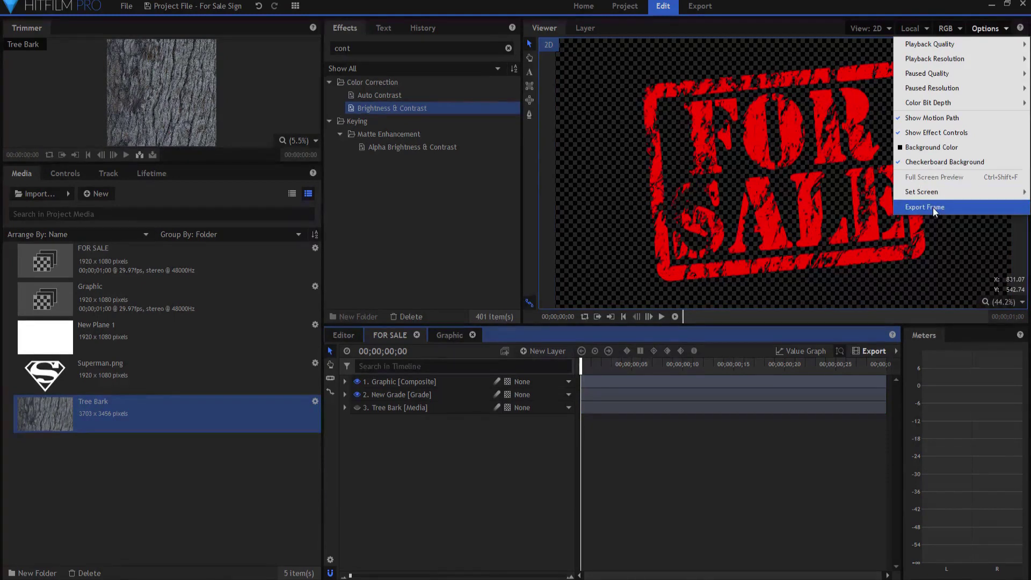
Select the Graphic layer and open its composite shot timeline.
click(725, 75)
click(721, 69)
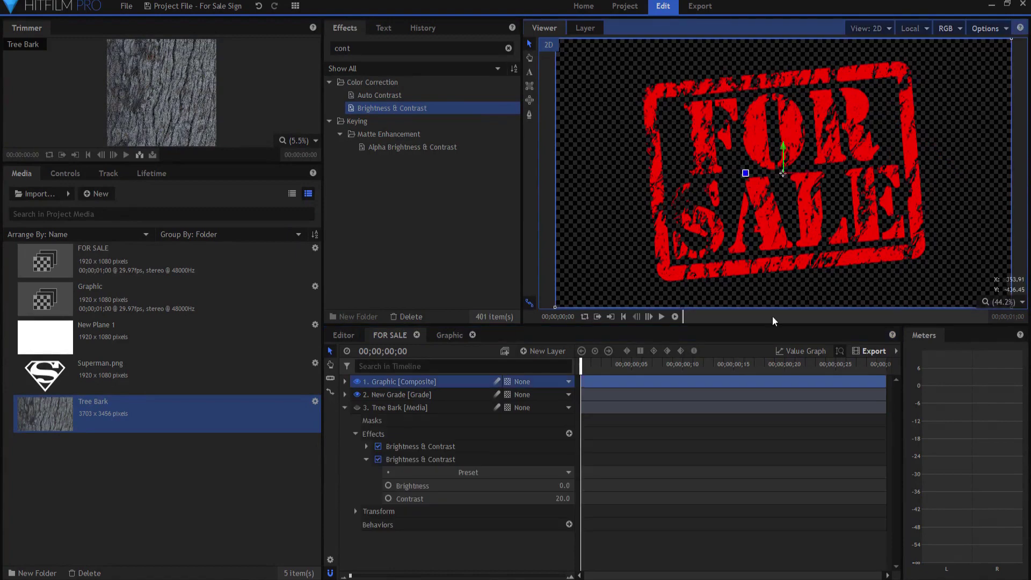
click(448, 337)
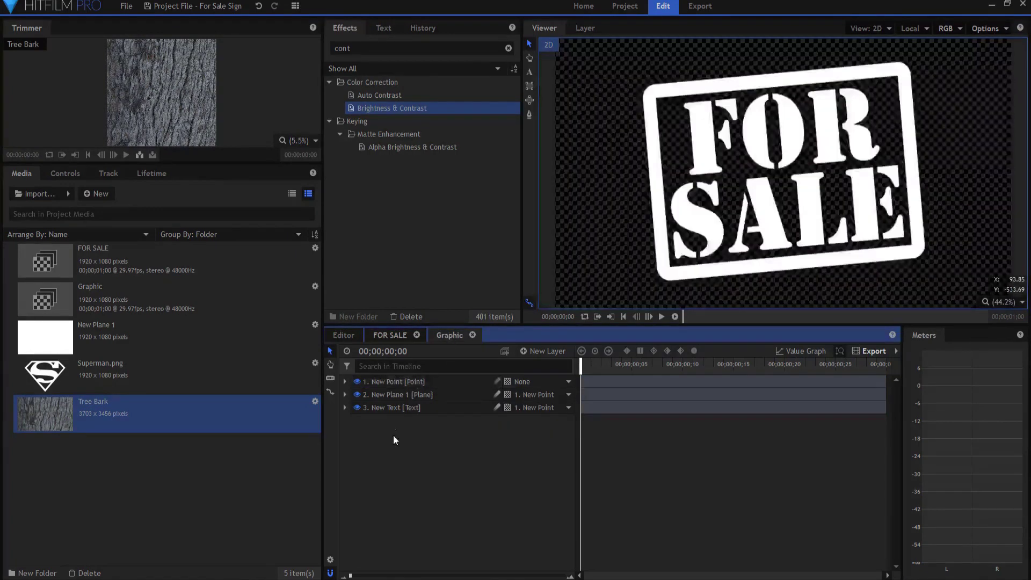
Hide the three FOR SALE artwork layers, add Superman.png, and return to the FOR SALE composite.
drag(393, 435, 373, 406)
click(355, 396)
click(410, 497)
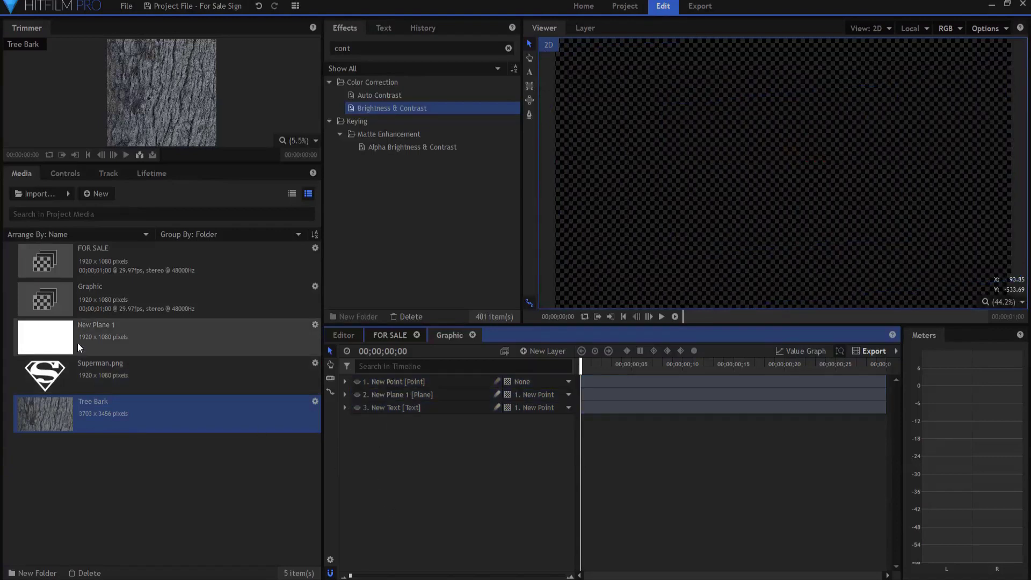
drag(57, 385, 483, 463)
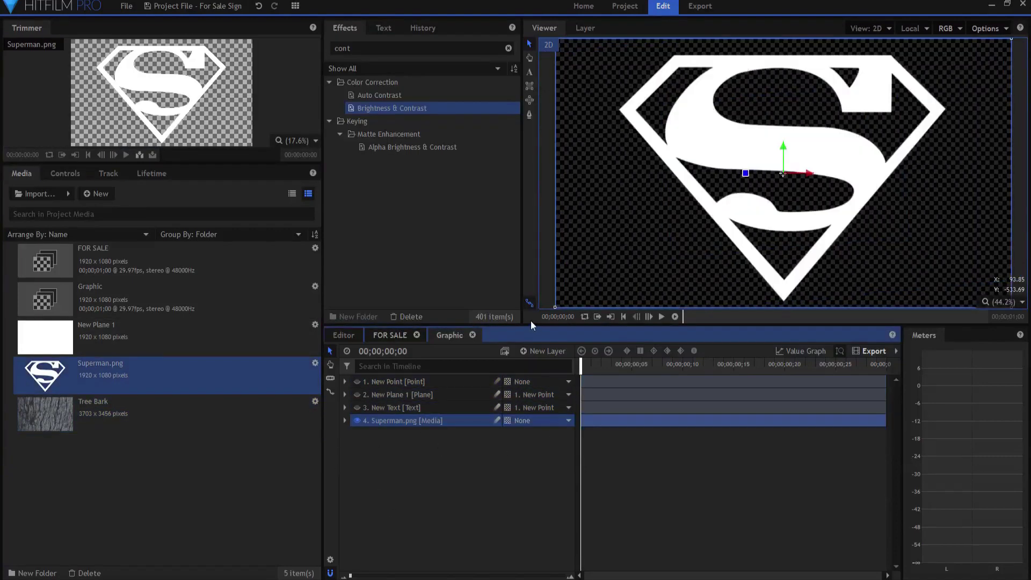
click(391, 336)
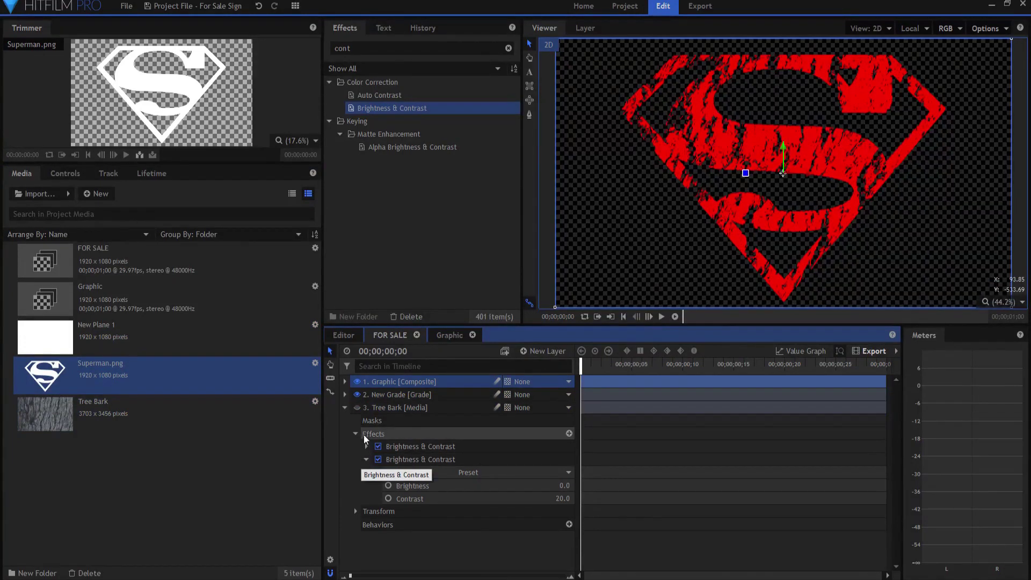
click(345, 382)
Change Surface 1's colour to blue (0, 85, 255), then select the Tree Bark layer.
click(571, 511)
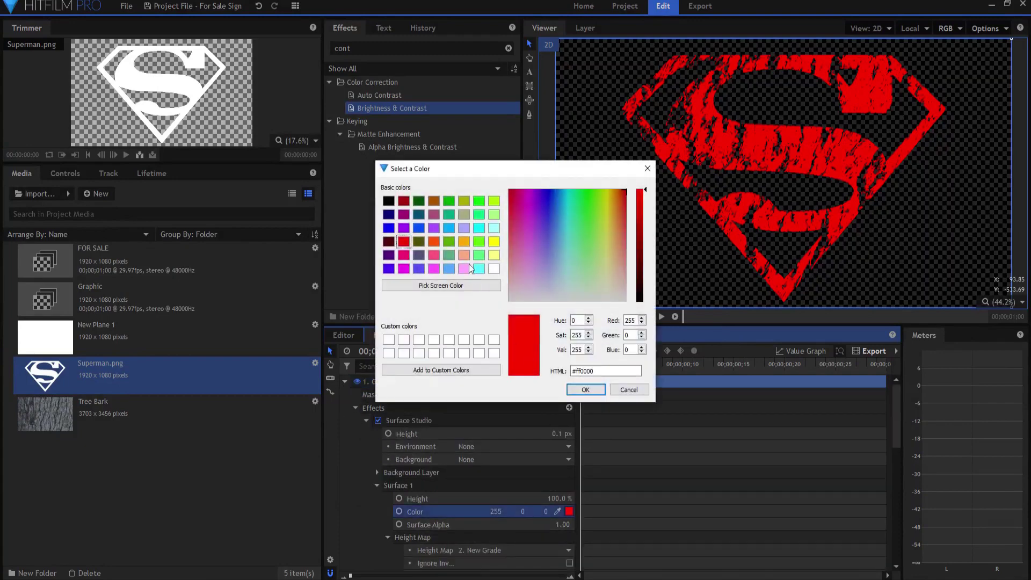
click(418, 228)
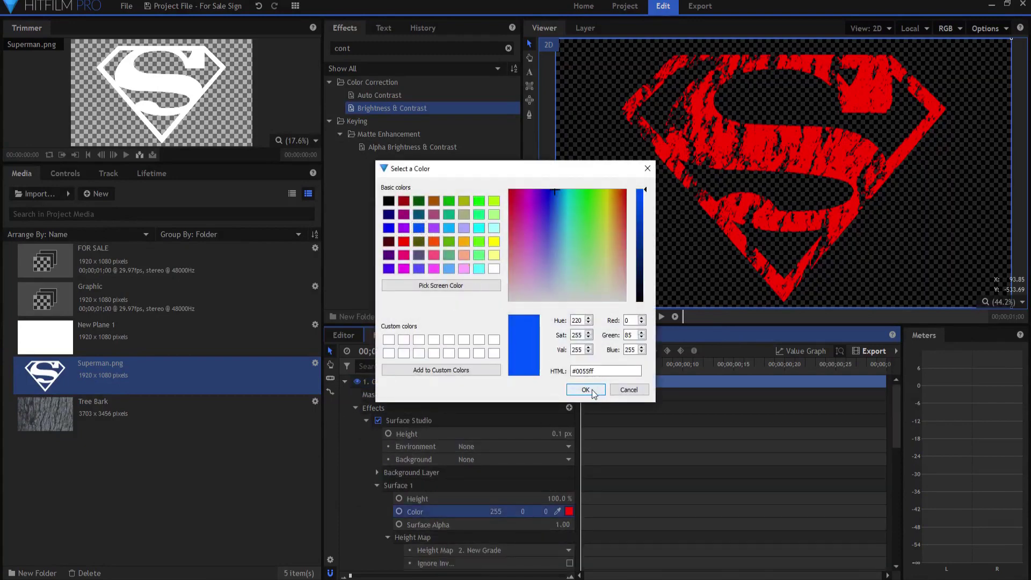
click(592, 388)
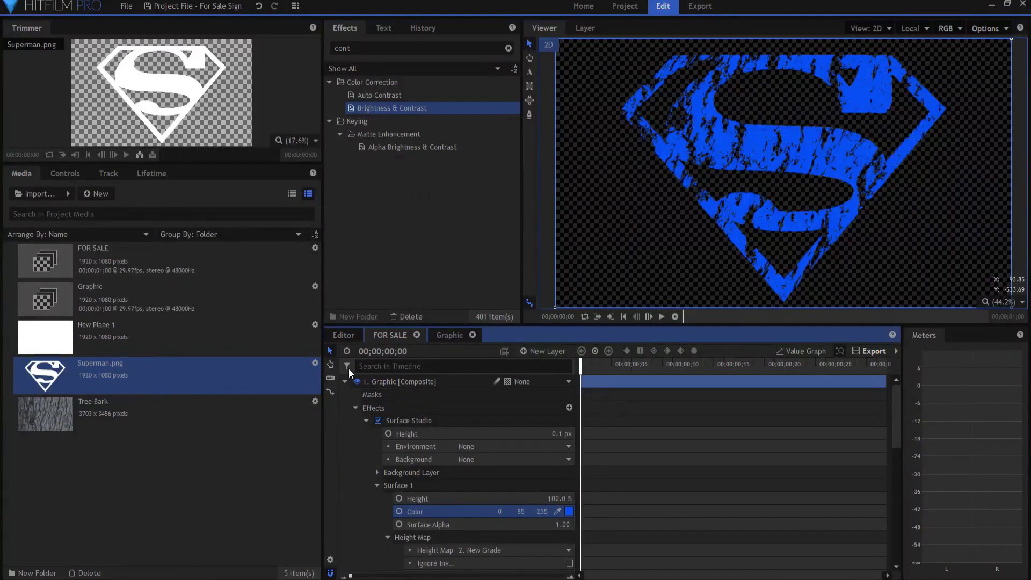
click(345, 382)
click(344, 407)
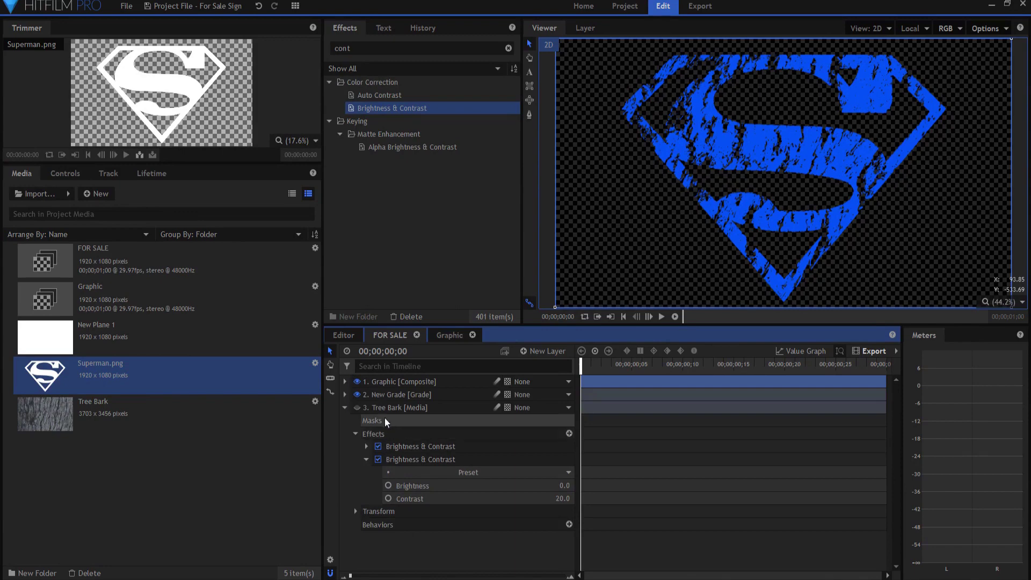
click(401, 407)
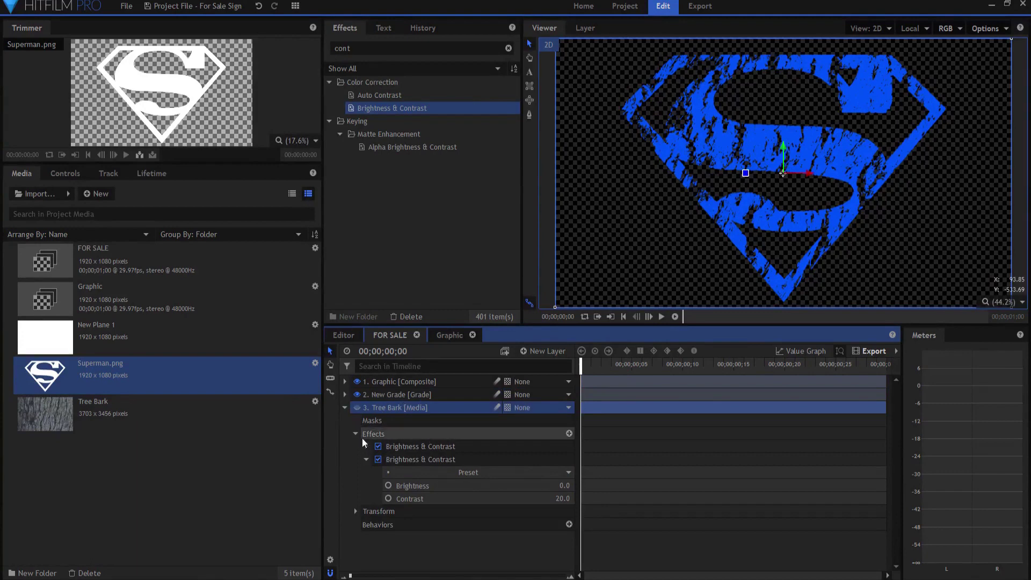
Set the Tree Bark layer's Rotation to 180, then collapse and deselect the layer.
click(356, 512)
scroll(551, 567, down, 2)
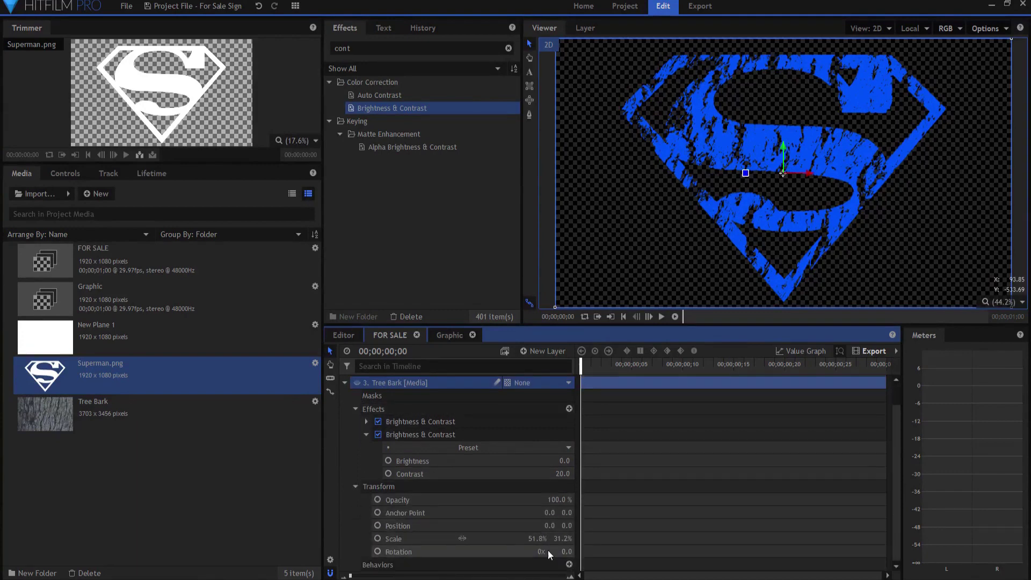
key(Return)
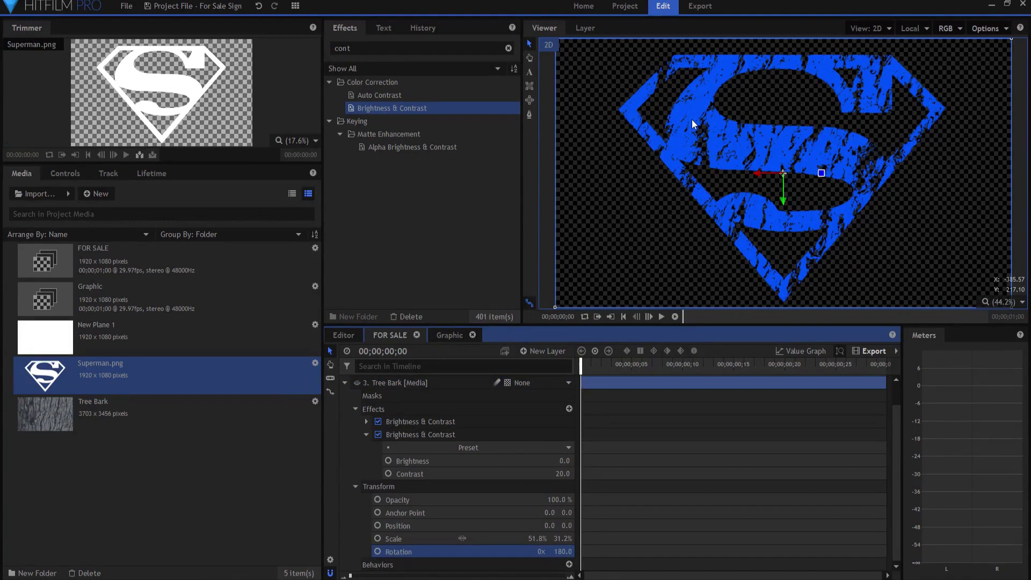
click(345, 382)
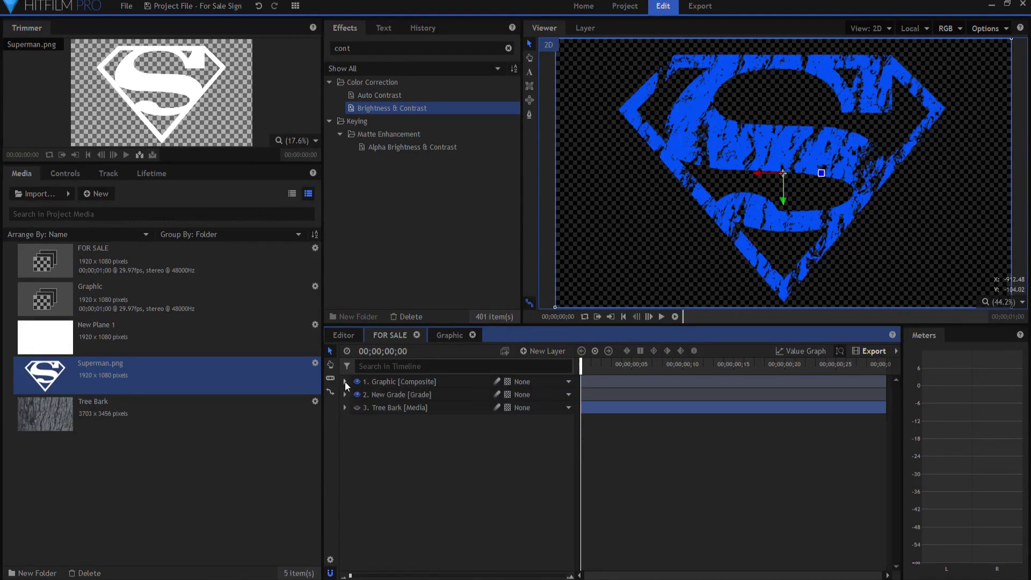
click(403, 454)
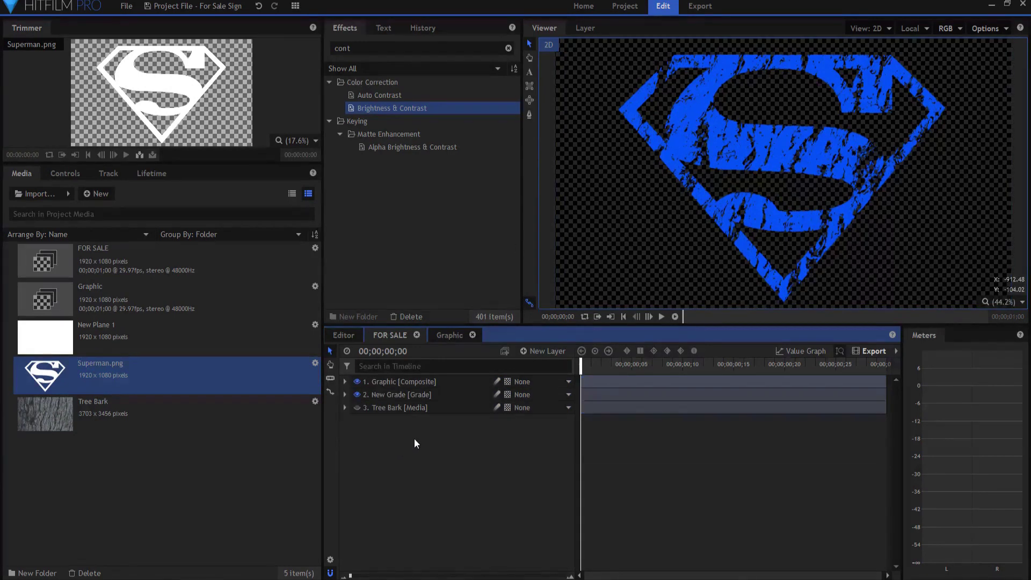